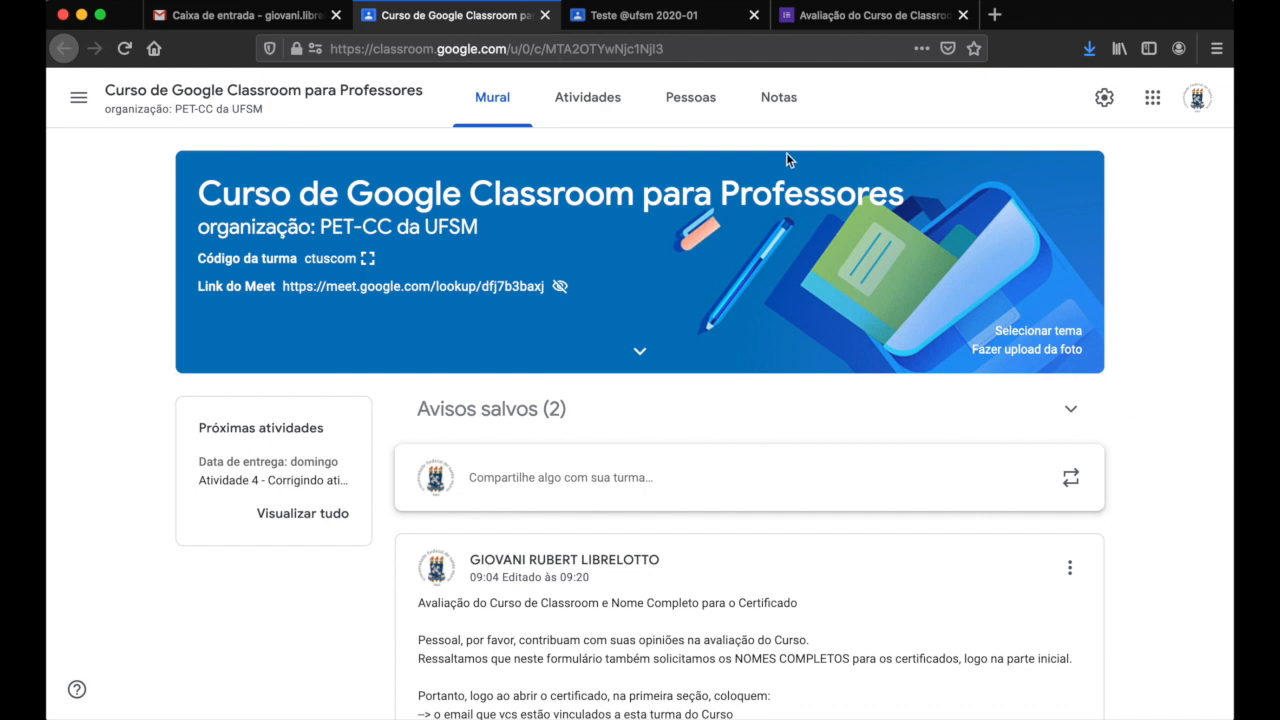
left_click(626, 22)
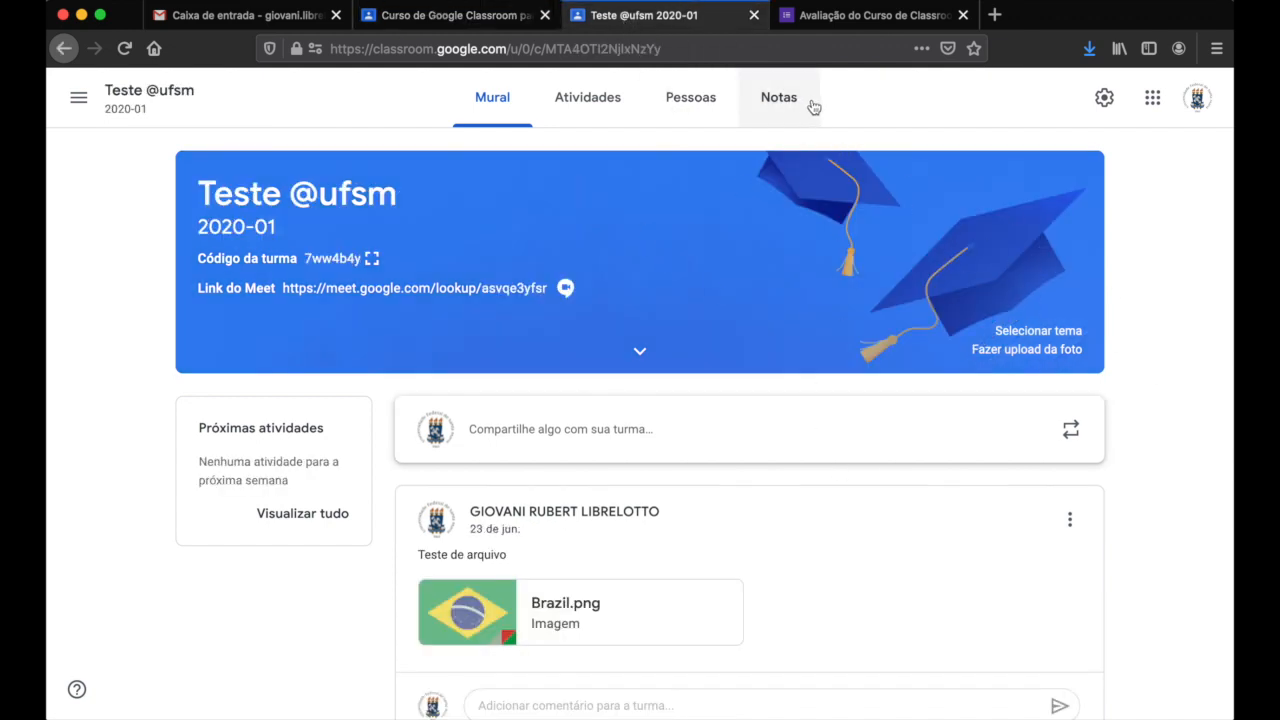
left_click(689, 104)
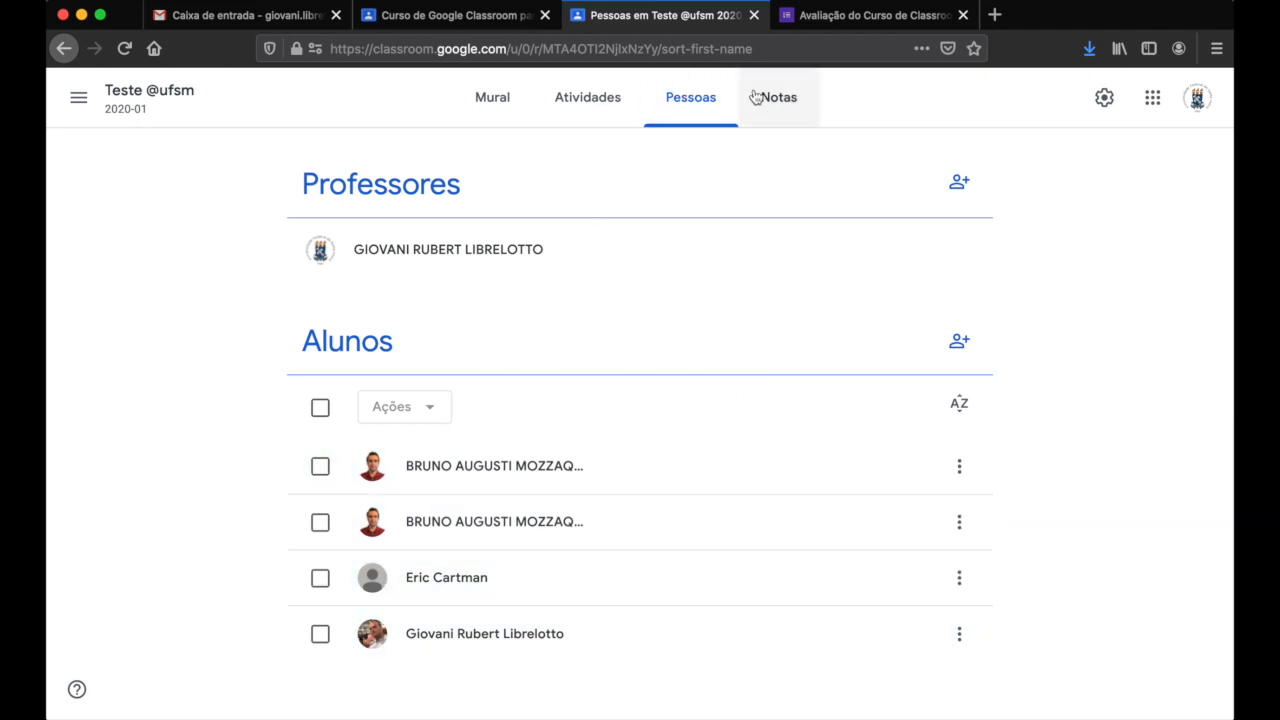
left_click(614, 104)
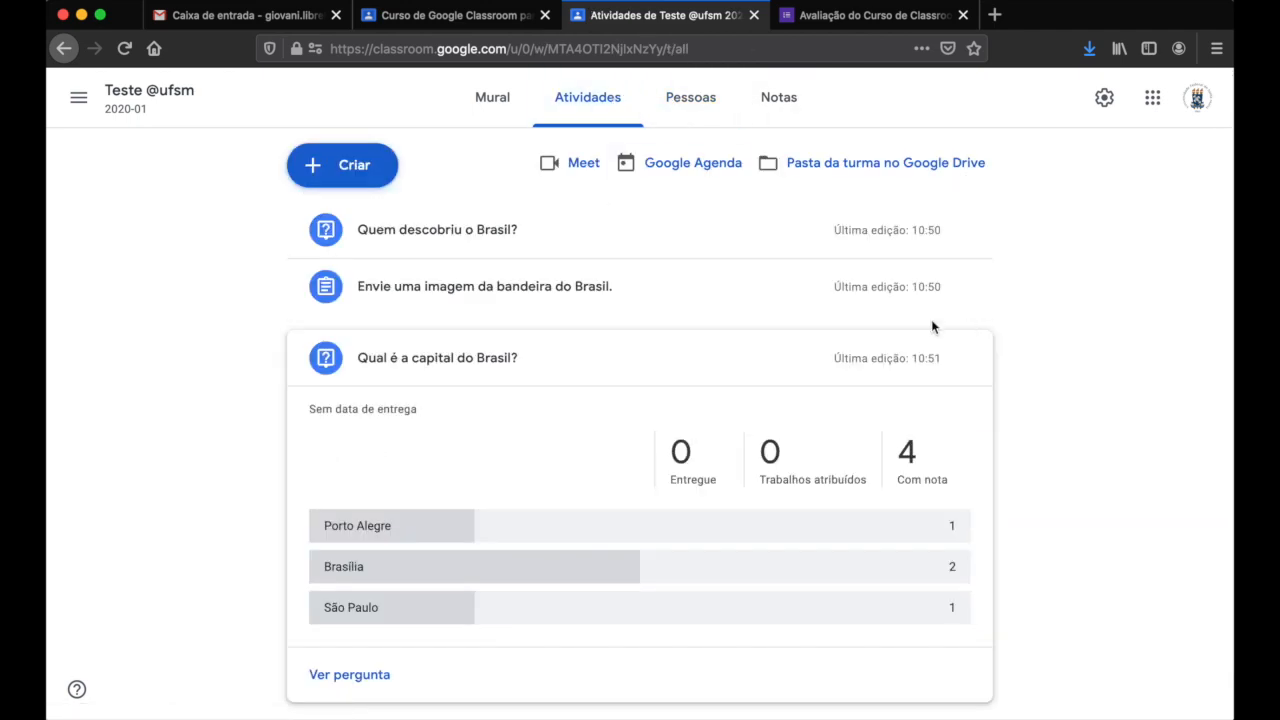
left_click(670, 377)
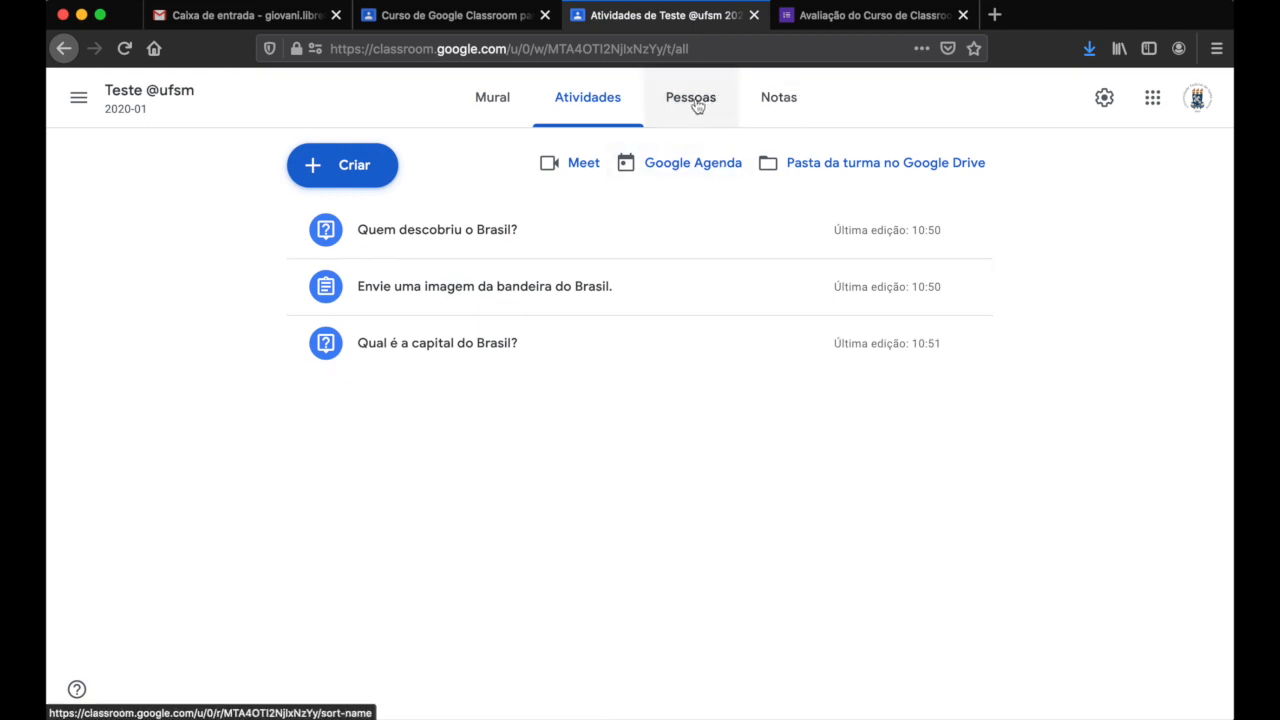
left_click(617, 229)
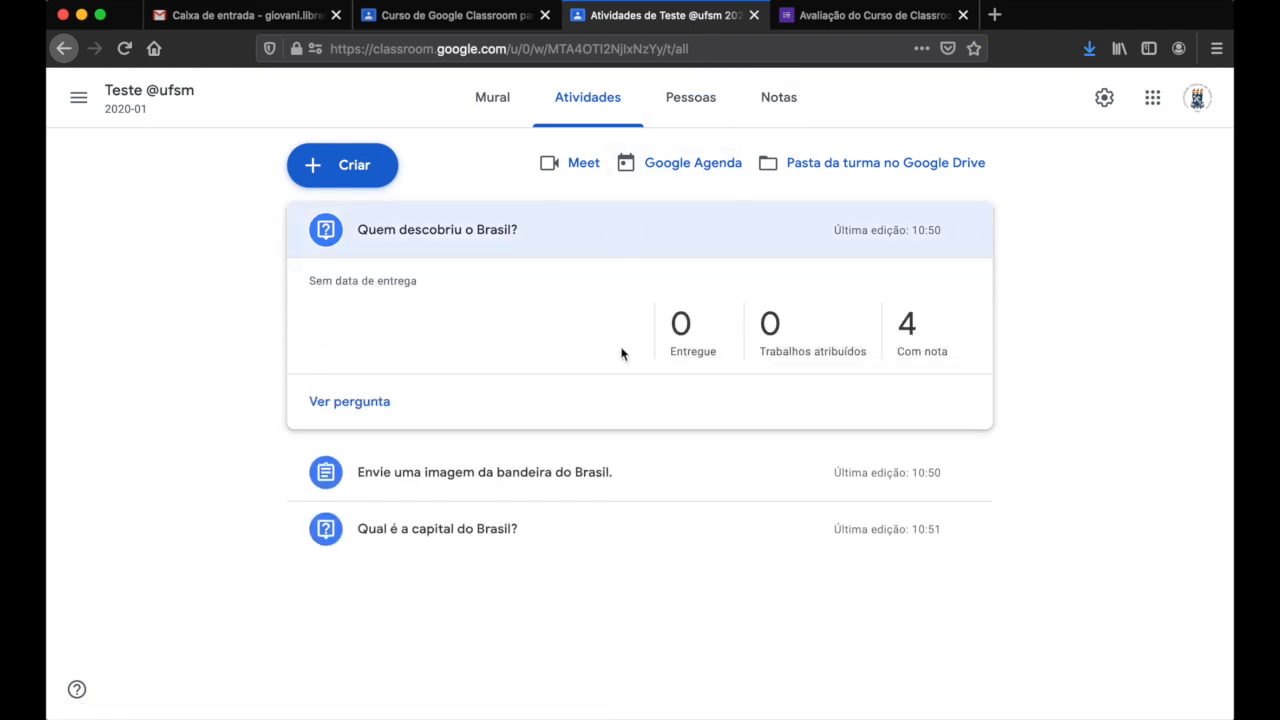
left_click(701, 472)
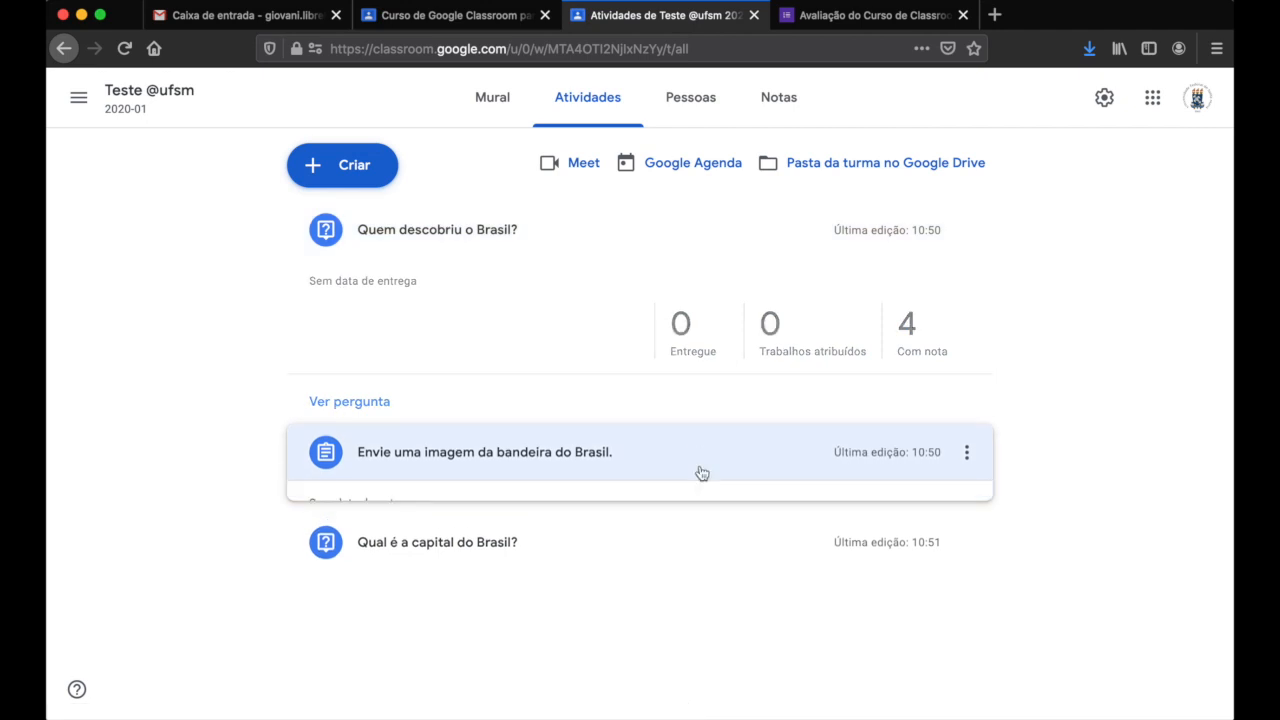
left_click(608, 543)
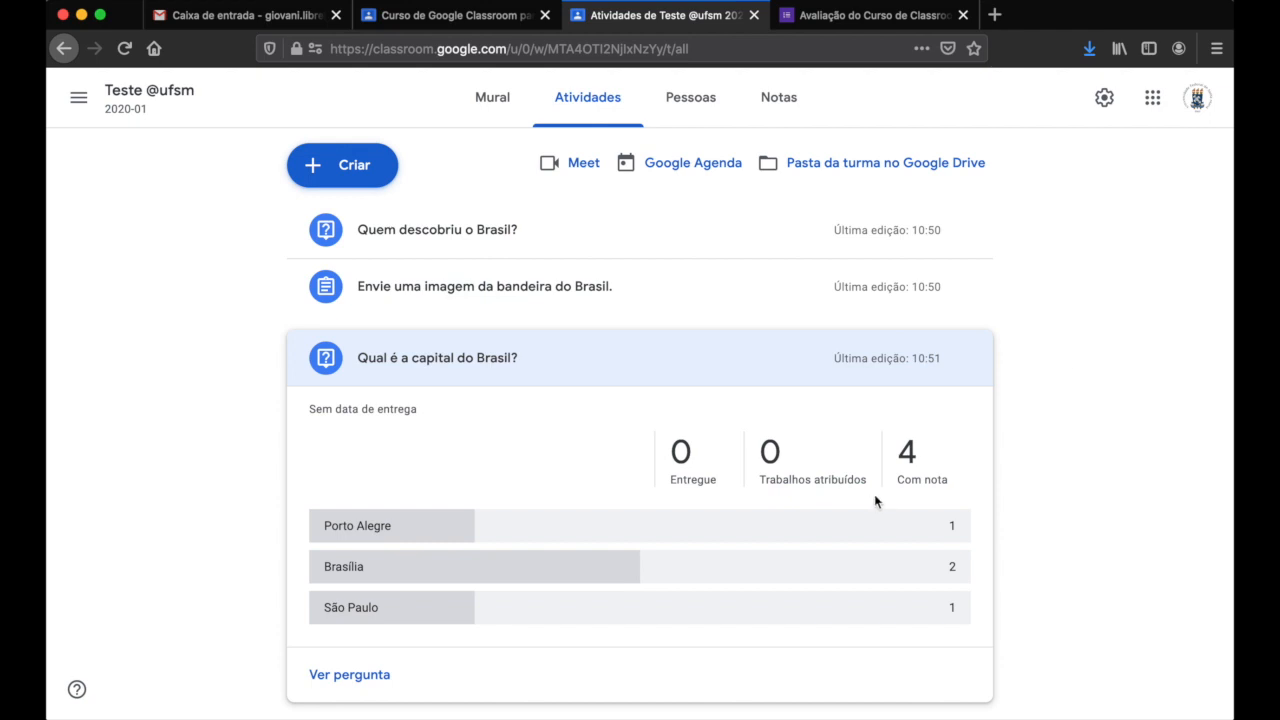
Step: Review the class gradebook and the Avaliação section of the class settings
left_click(787, 106)
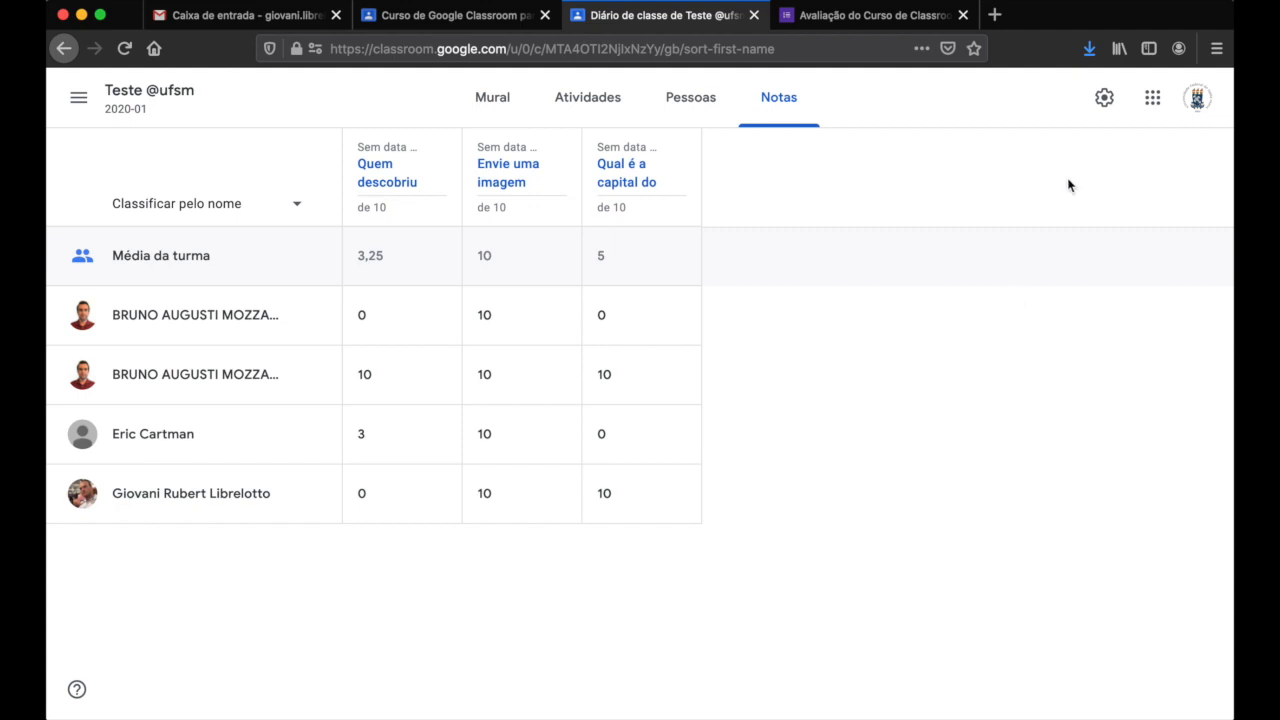
left_click(1104, 101)
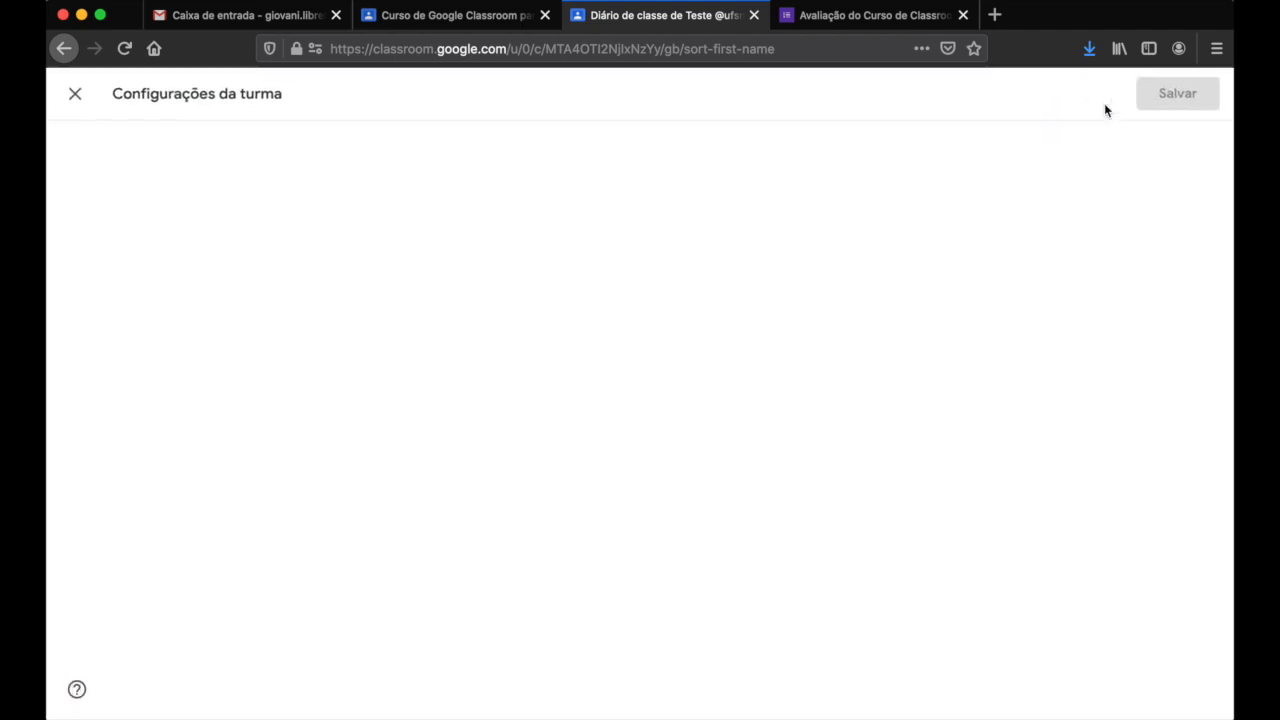
scroll(1066, 374, "down", 5)
scroll(1067, 377, "down", 4)
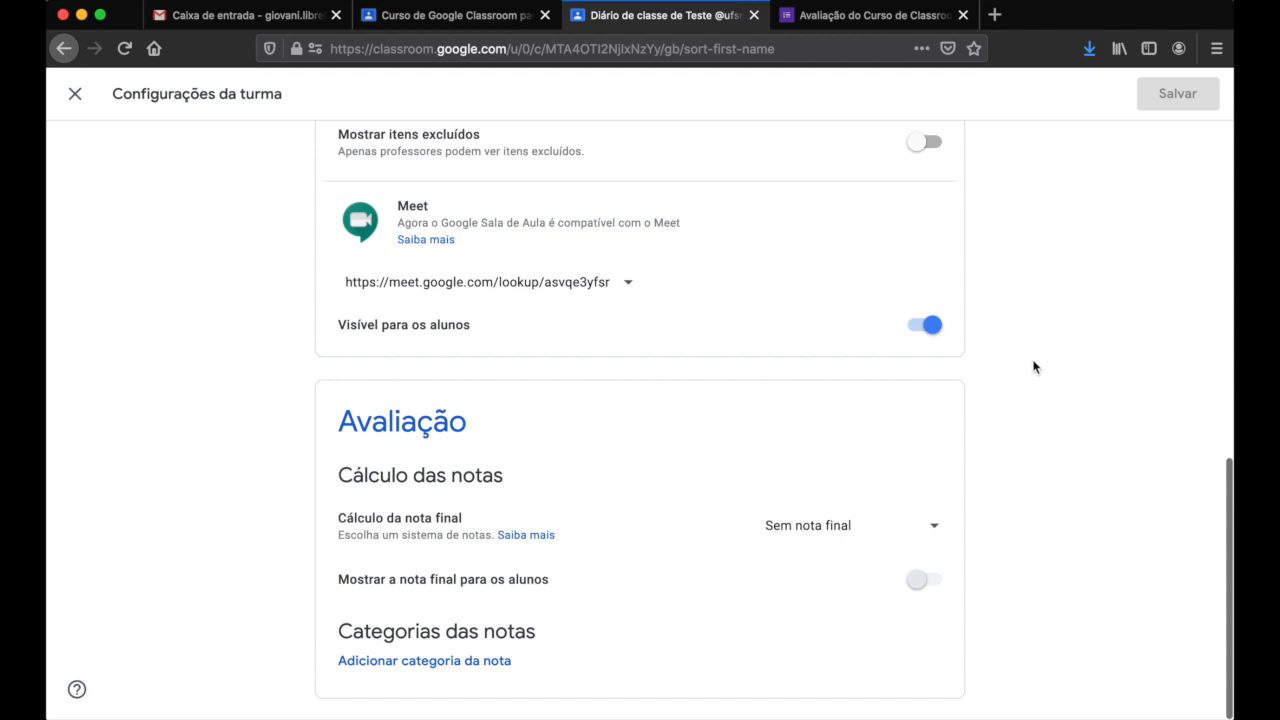
key("Escape")
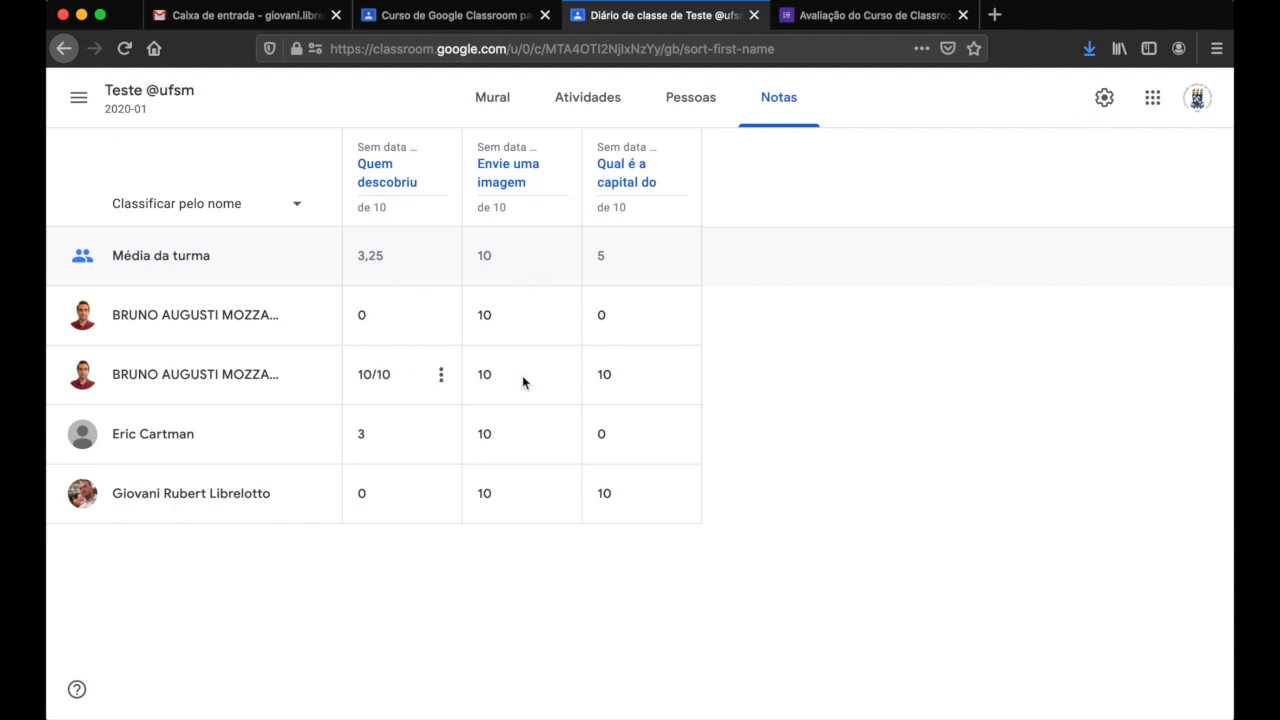
Step: Set the class's final grade calculation to Total de pontos, show the final grade to students, and save the settings
left_click(1103, 100)
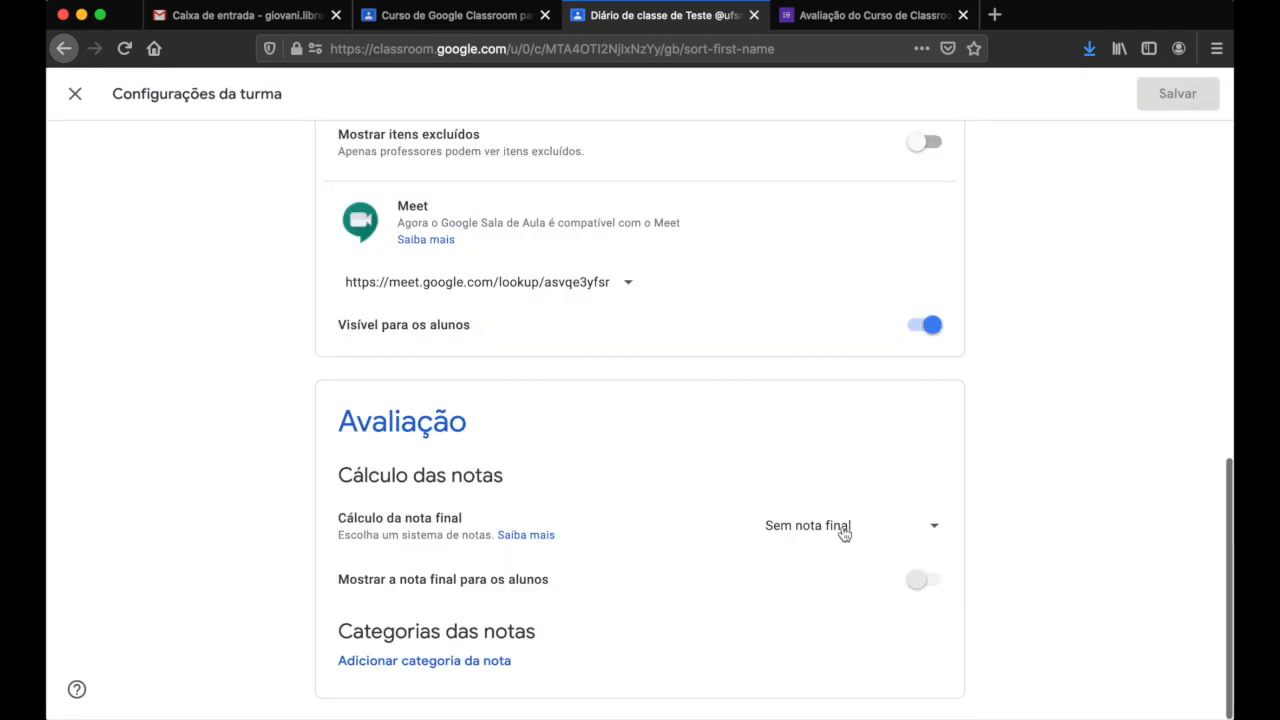
left_click(935, 530)
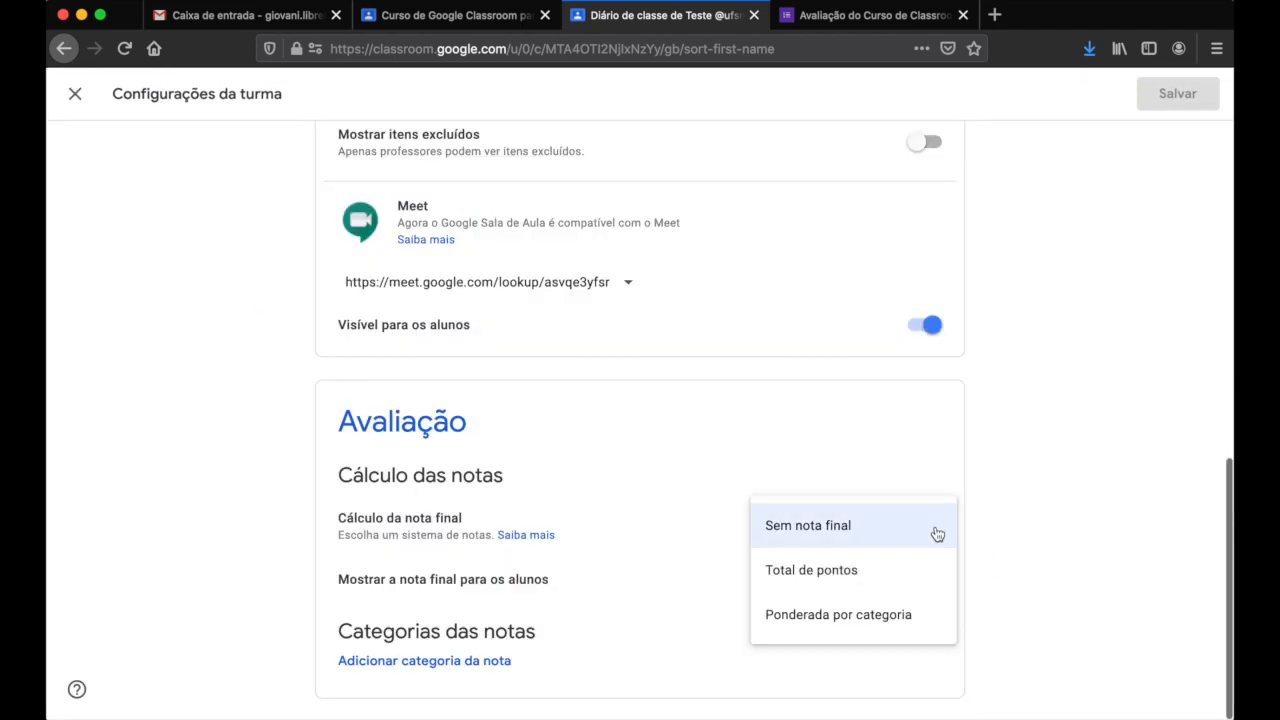
left_click(838, 570)
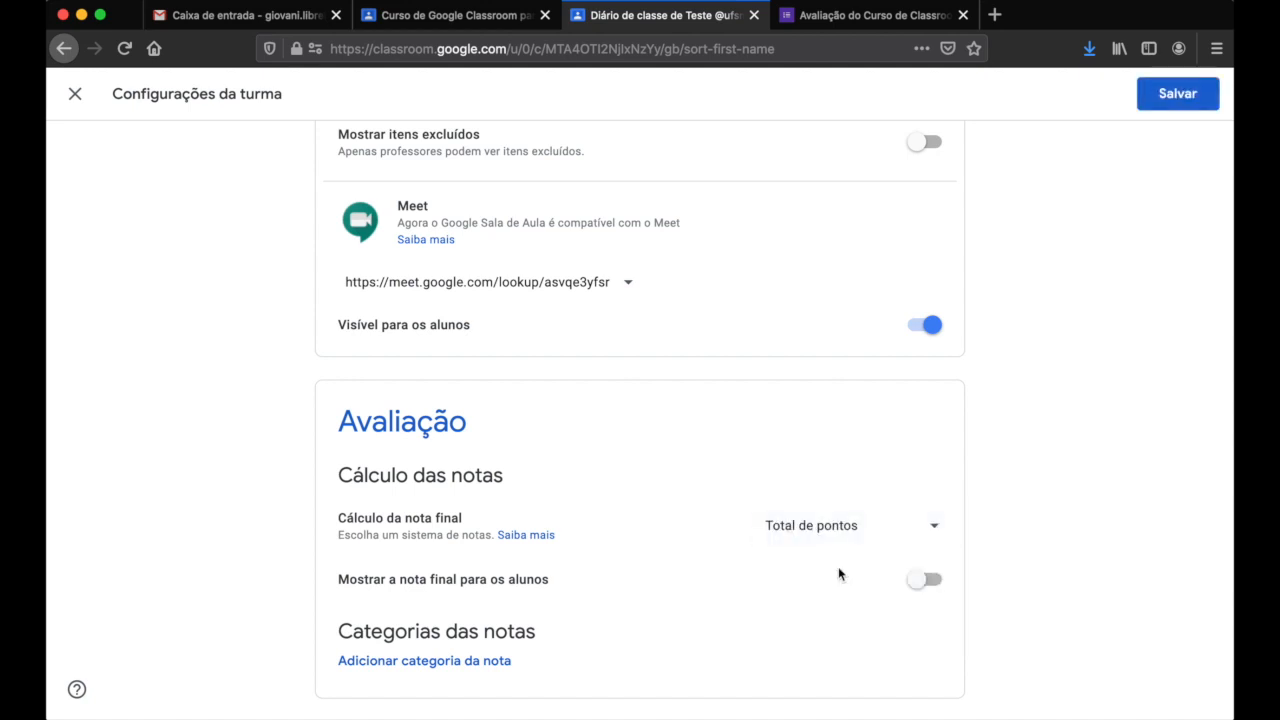
left_click(926, 584)
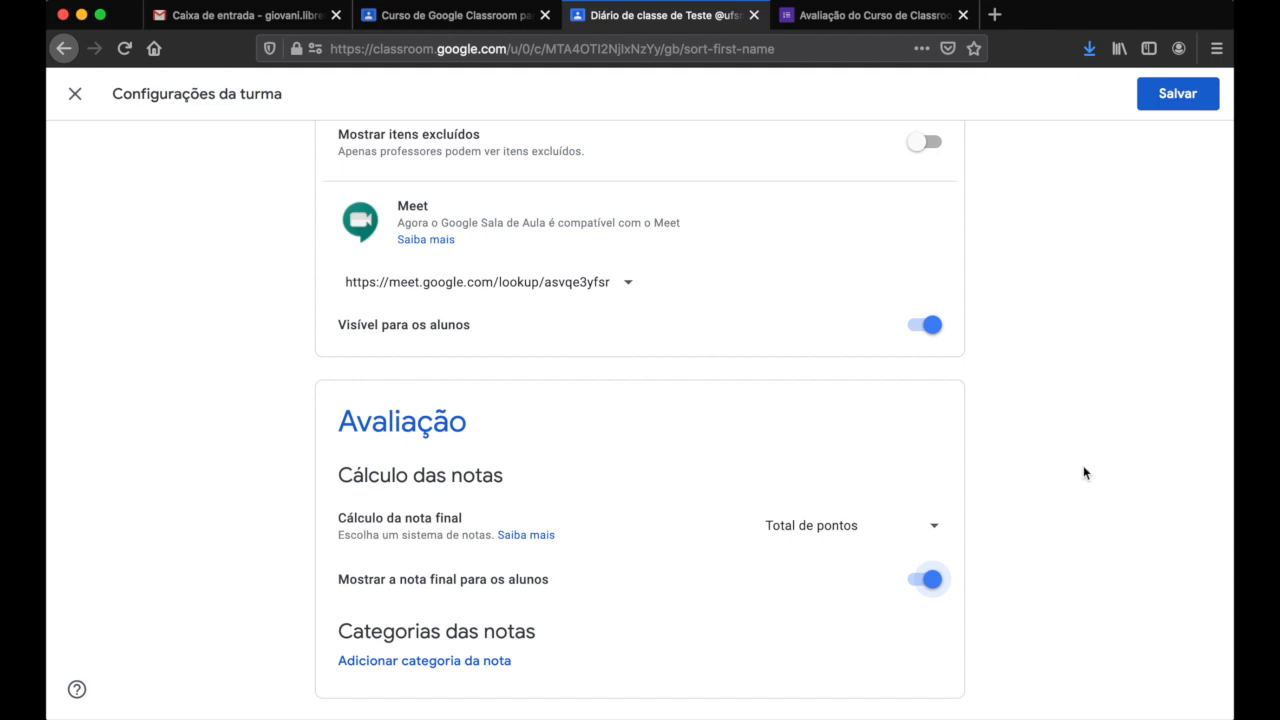
left_click(1178, 97)
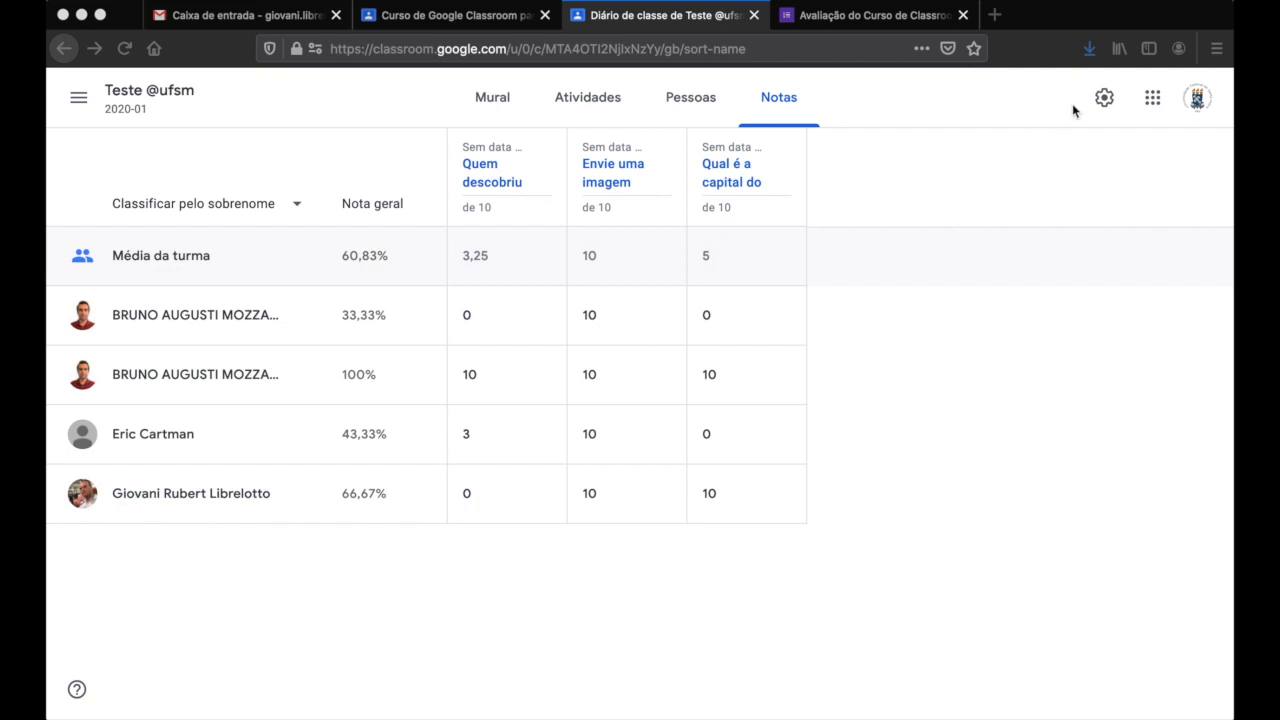
Step: Change the final grade calculation in the class settings to Ponderada por categoria
left_click(1118, 97)
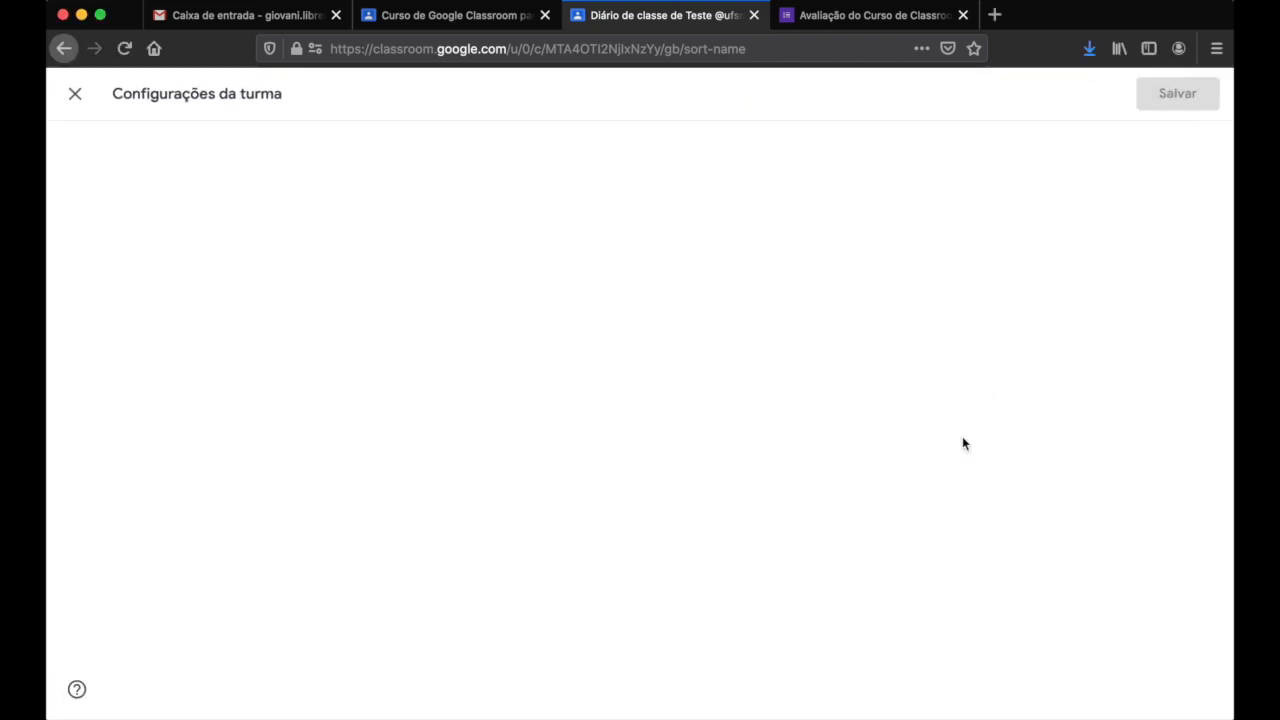
scroll(935, 527, "down", 10)
left_click(930, 532)
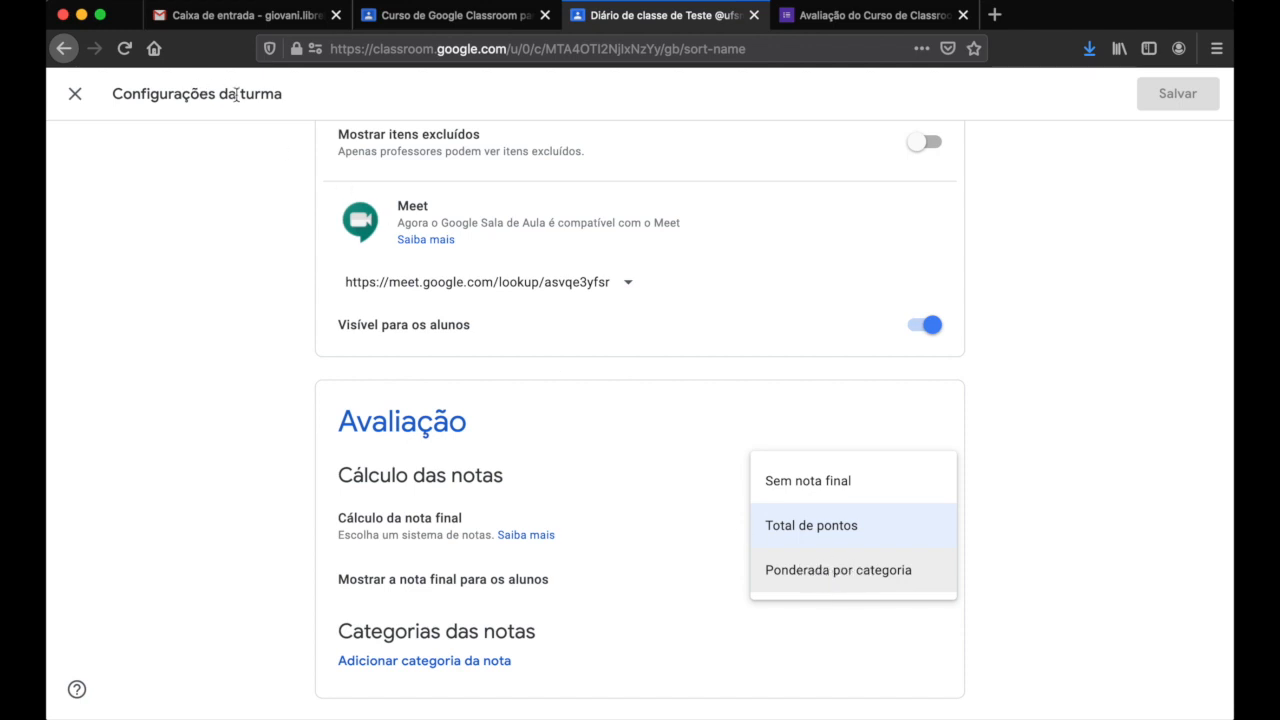
left_click(838, 582)
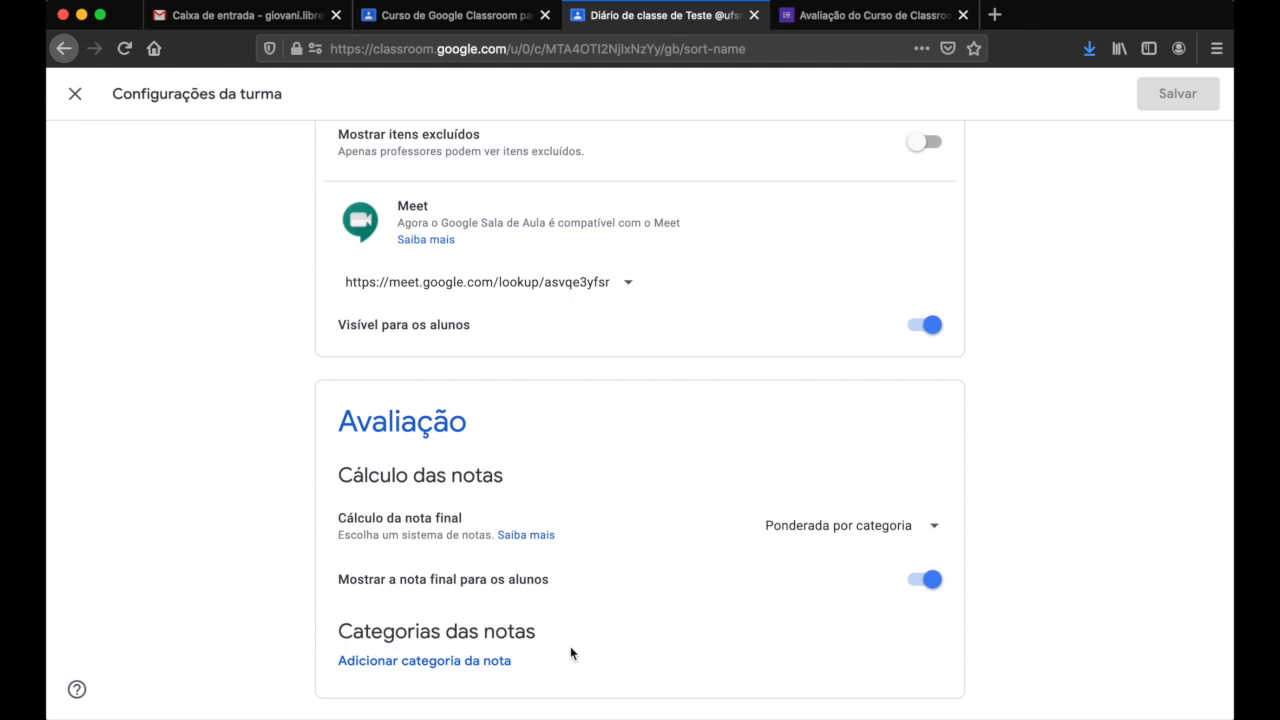
Step: Add the grade categories Teste at 10% and Trabalhos at 40%
left_click(488, 662)
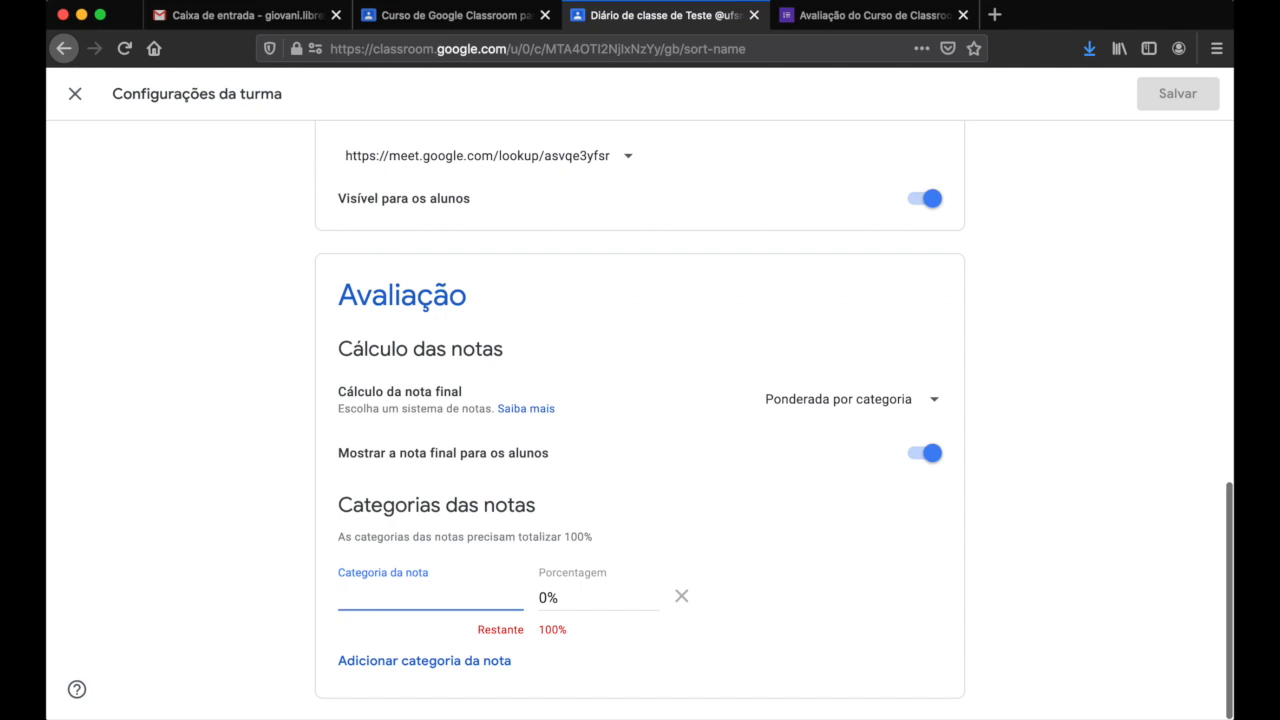
left_click(614, 599)
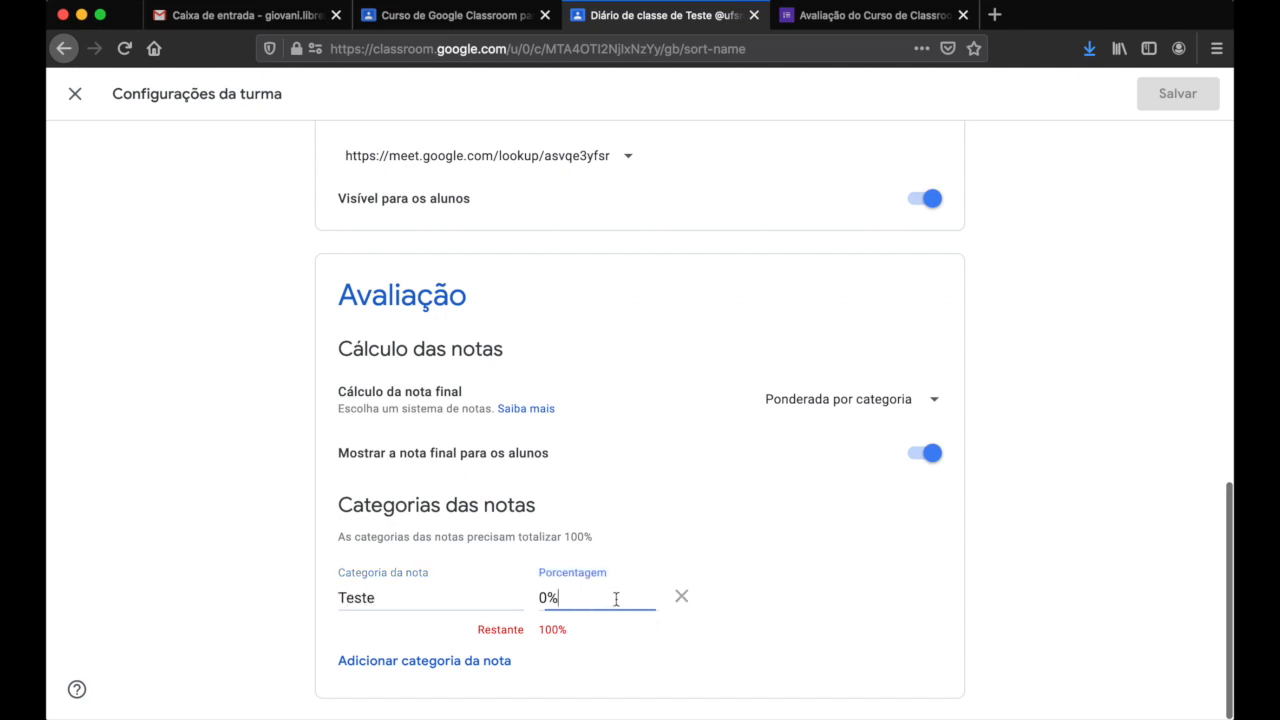
type("10")
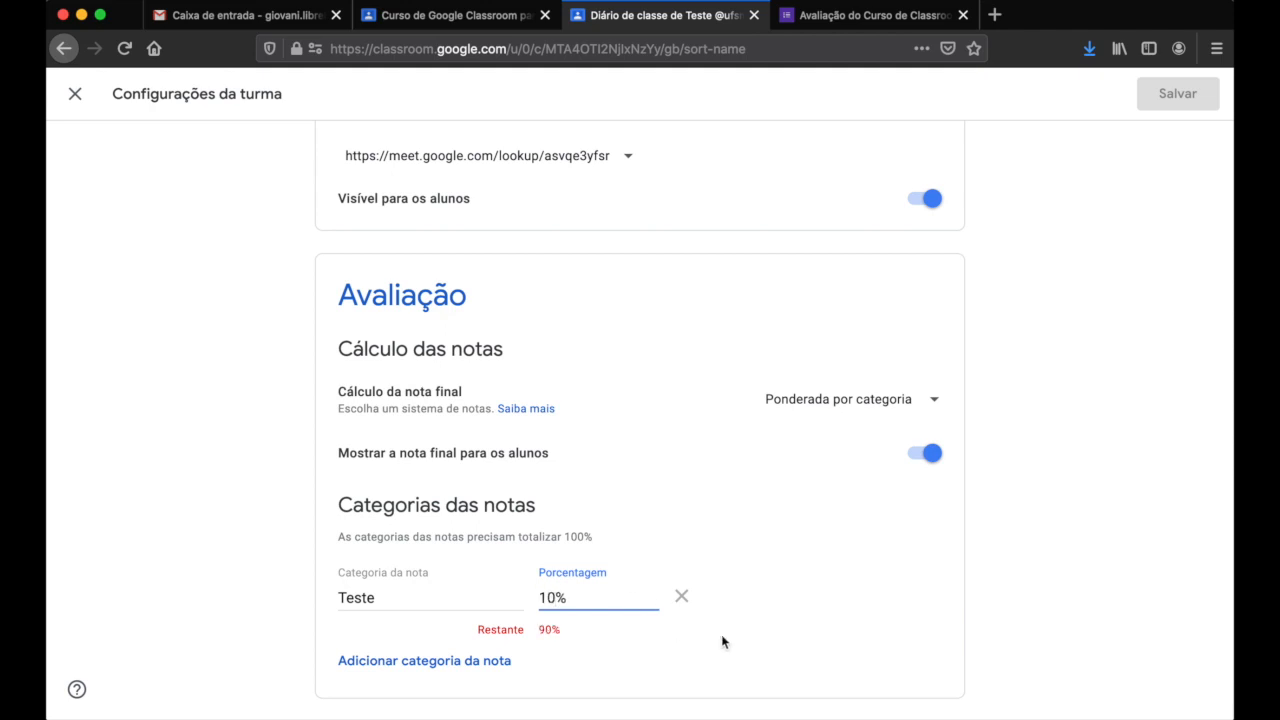
left_click(452, 660)
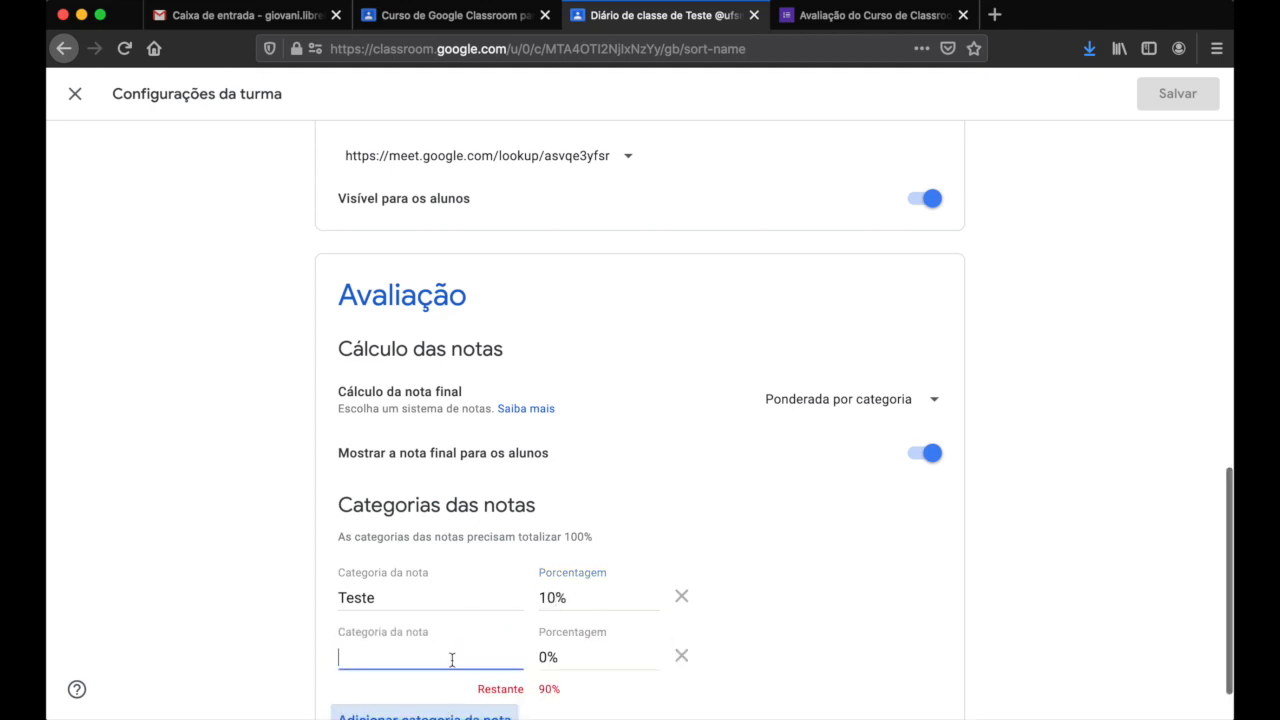
type("Pt")
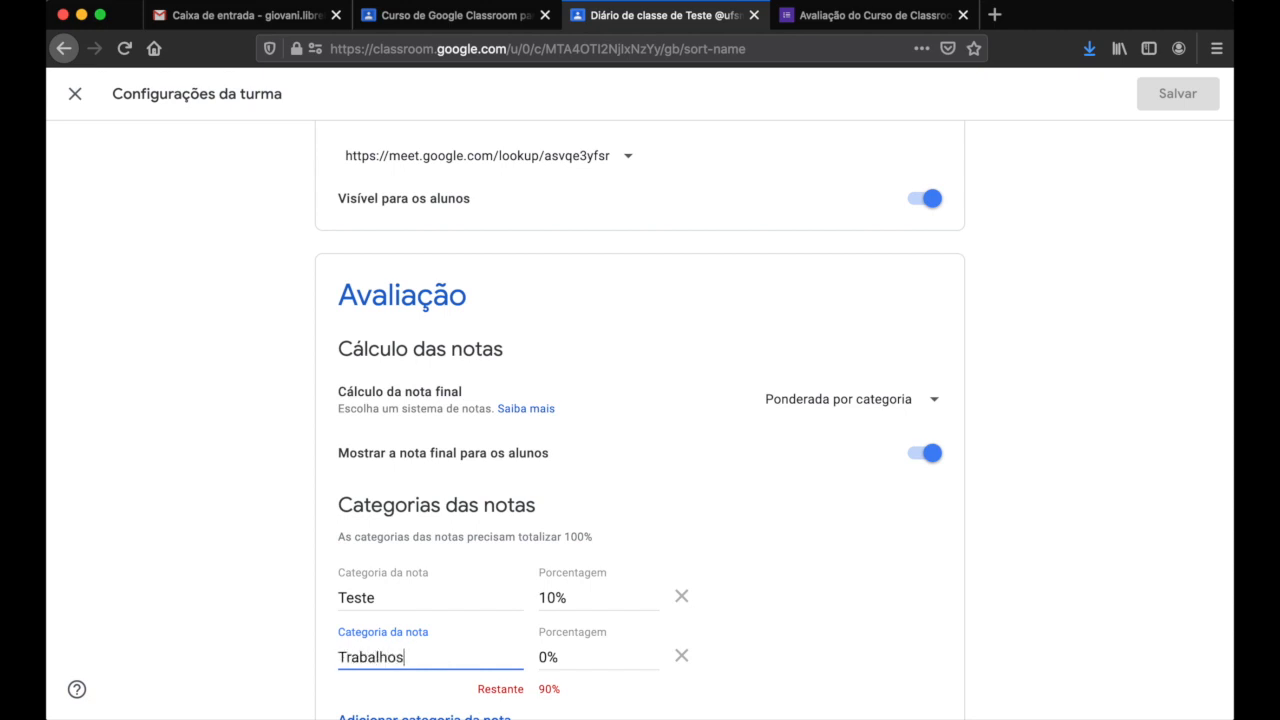
left_click(543, 656)
type("4")
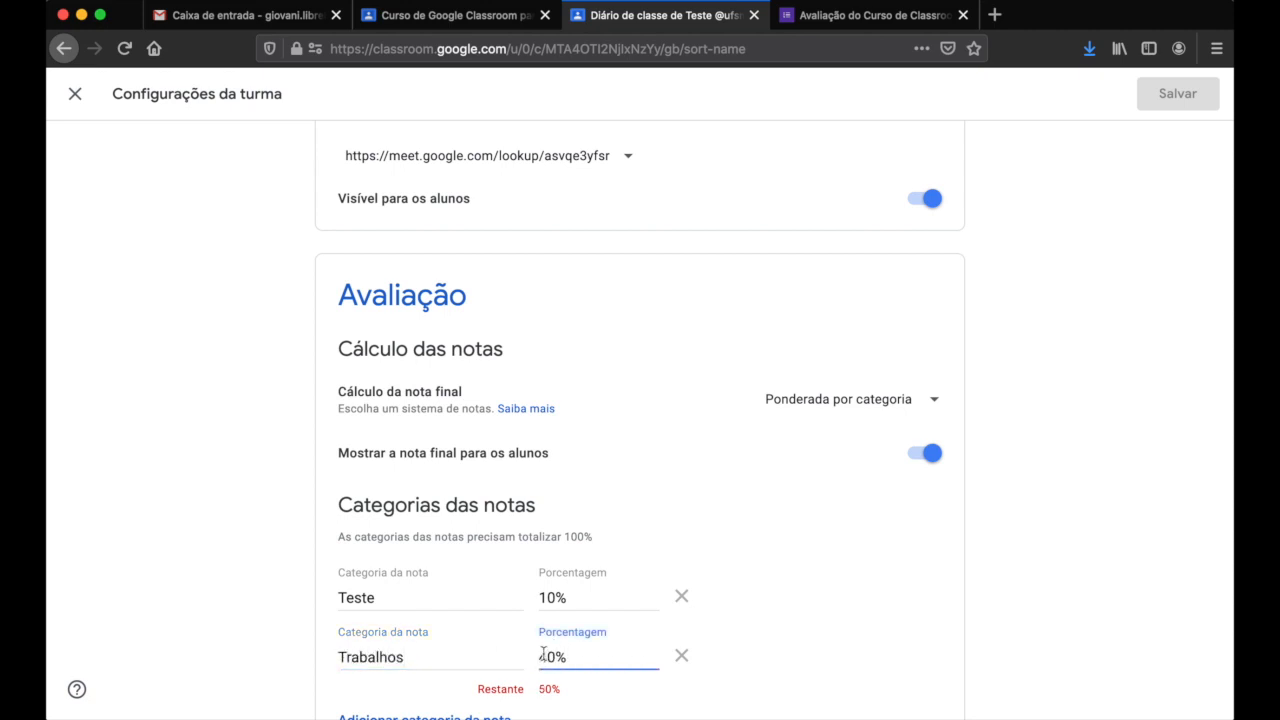
Step: Add the grade category Prova at 50% and save the class settings
scroll(437, 694, "down", 1)
left_click(430, 663)
type("Prova")
left_click(543, 656)
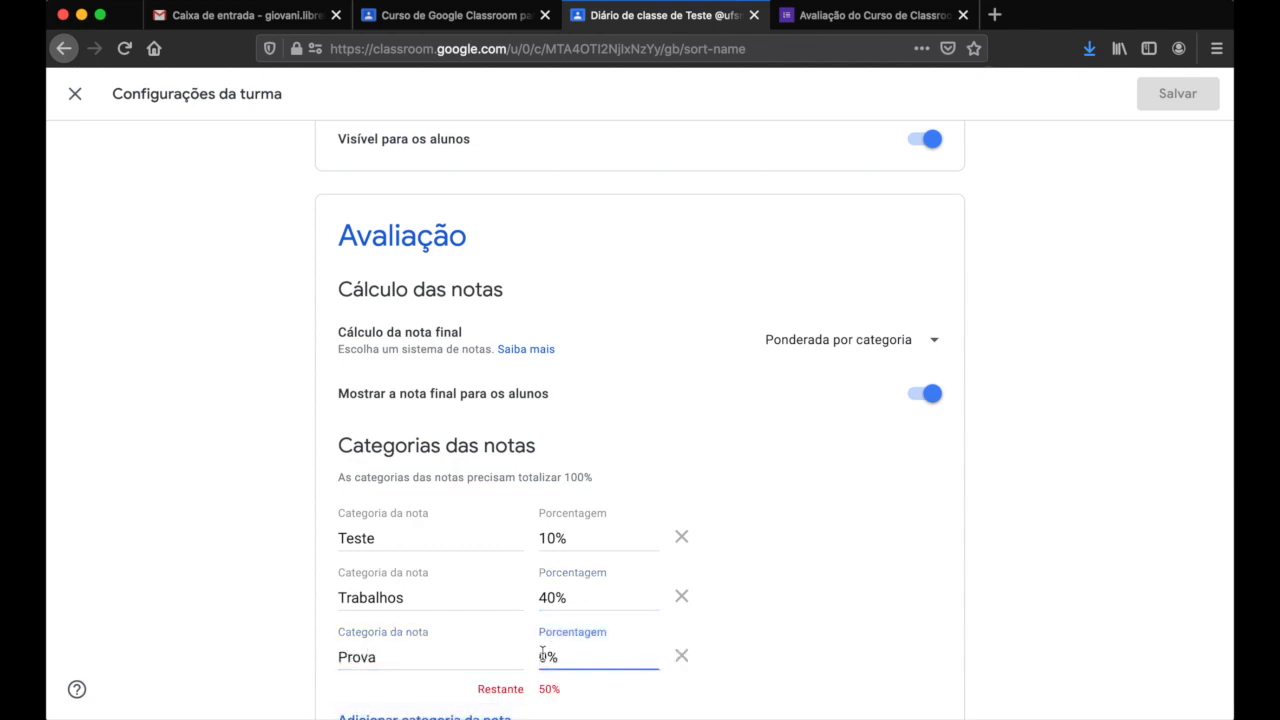
type("5")
left_click(815, 627)
scroll(812, 600, "down", 1)
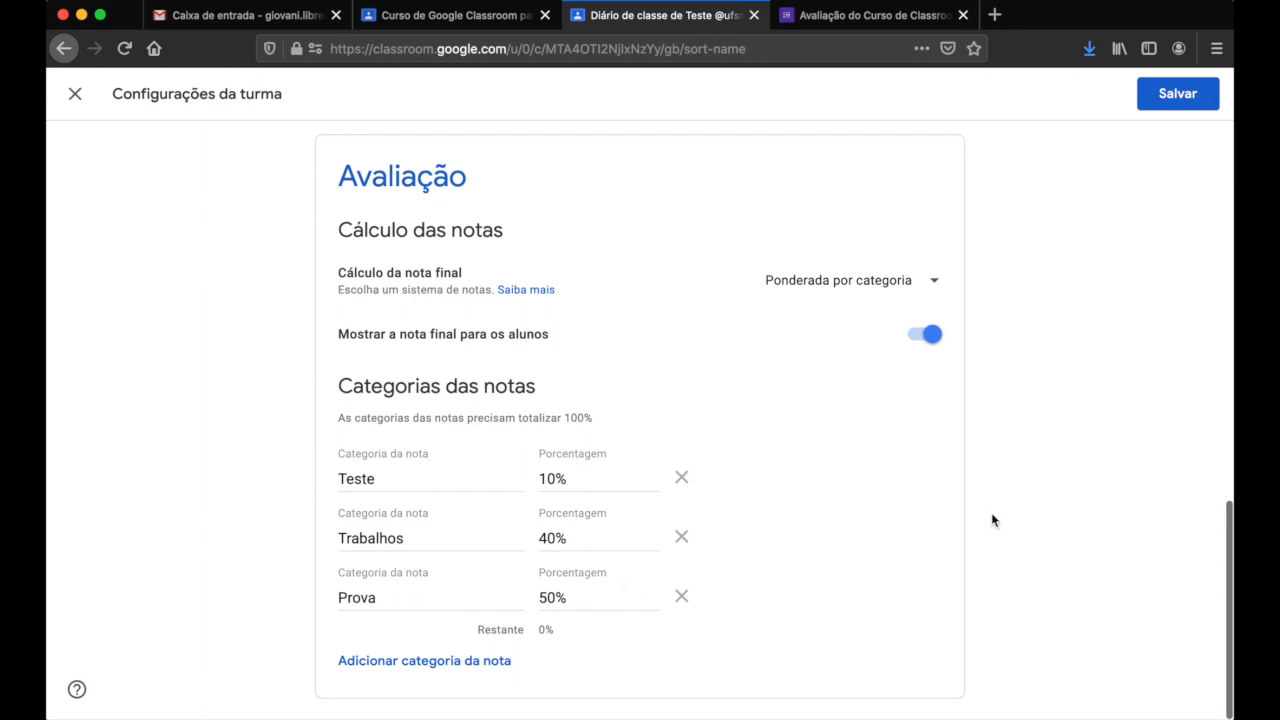
left_click(1170, 100)
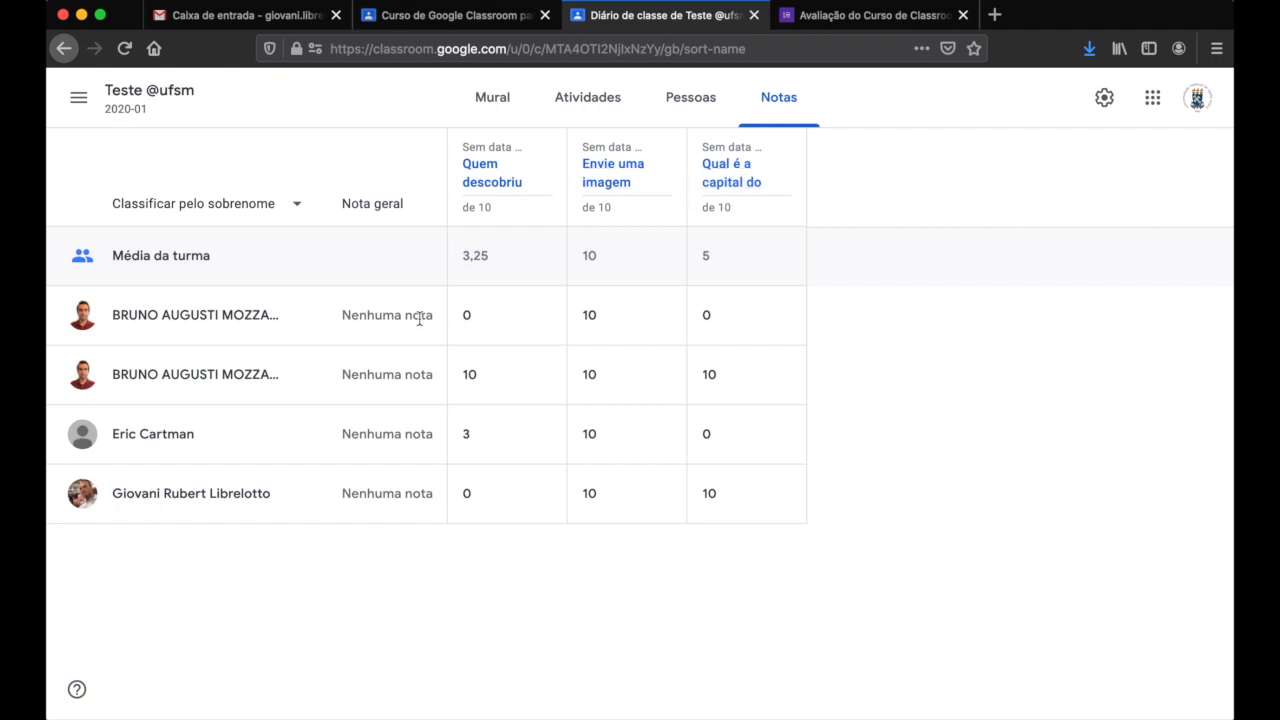
Step: Assign the question "Quem descobriu o Brasil?" to the Teste grade category and save it
left_click(500, 185)
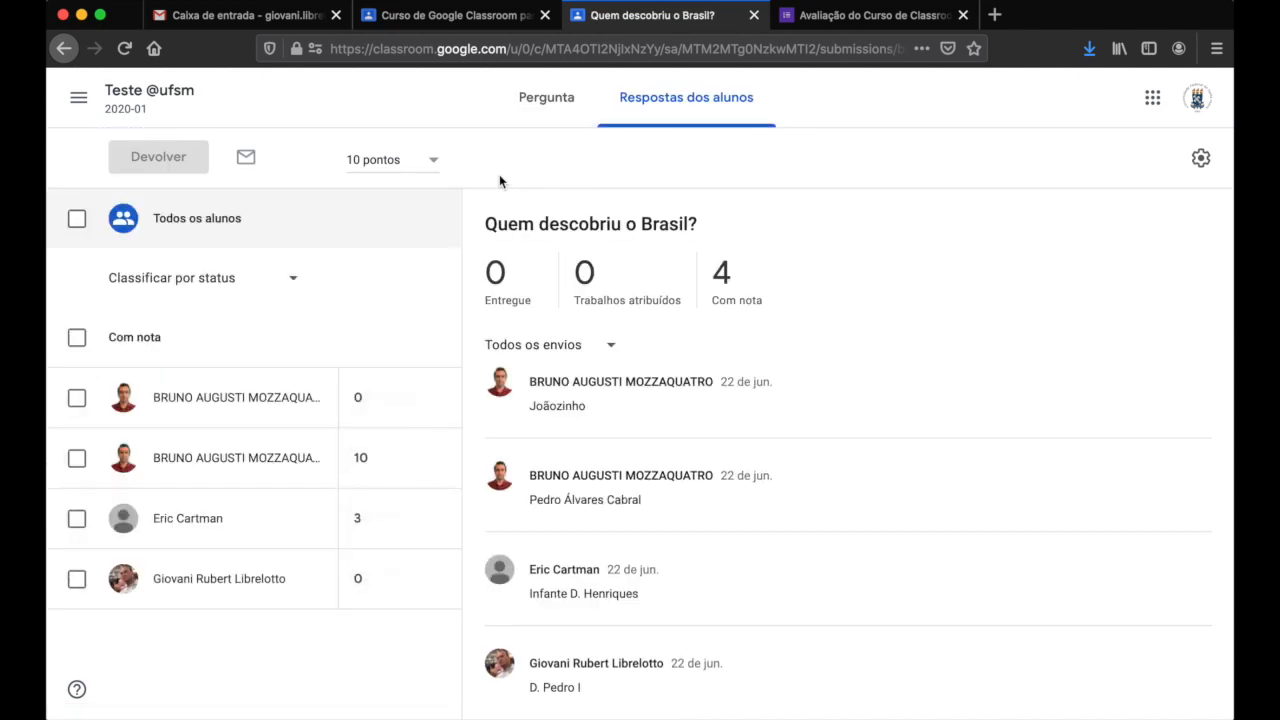
left_click(560, 106)
left_click(1008, 160)
left_click(982, 196)
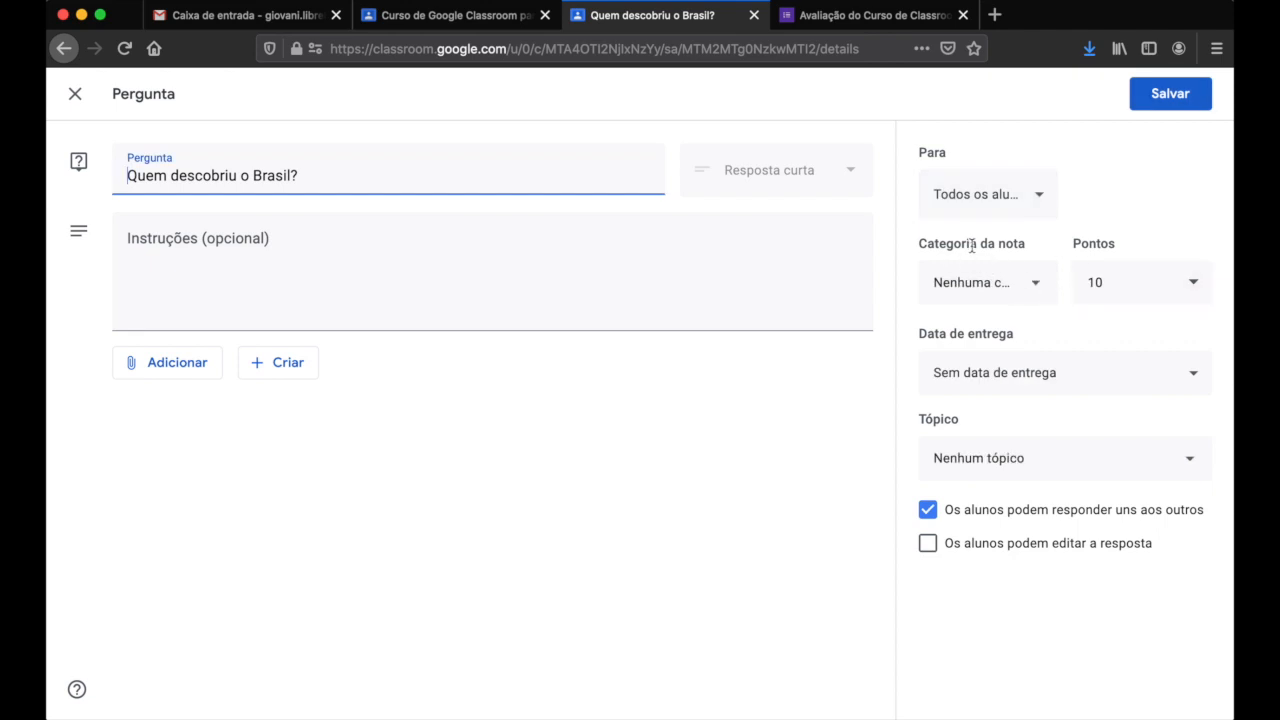
left_click(1038, 284)
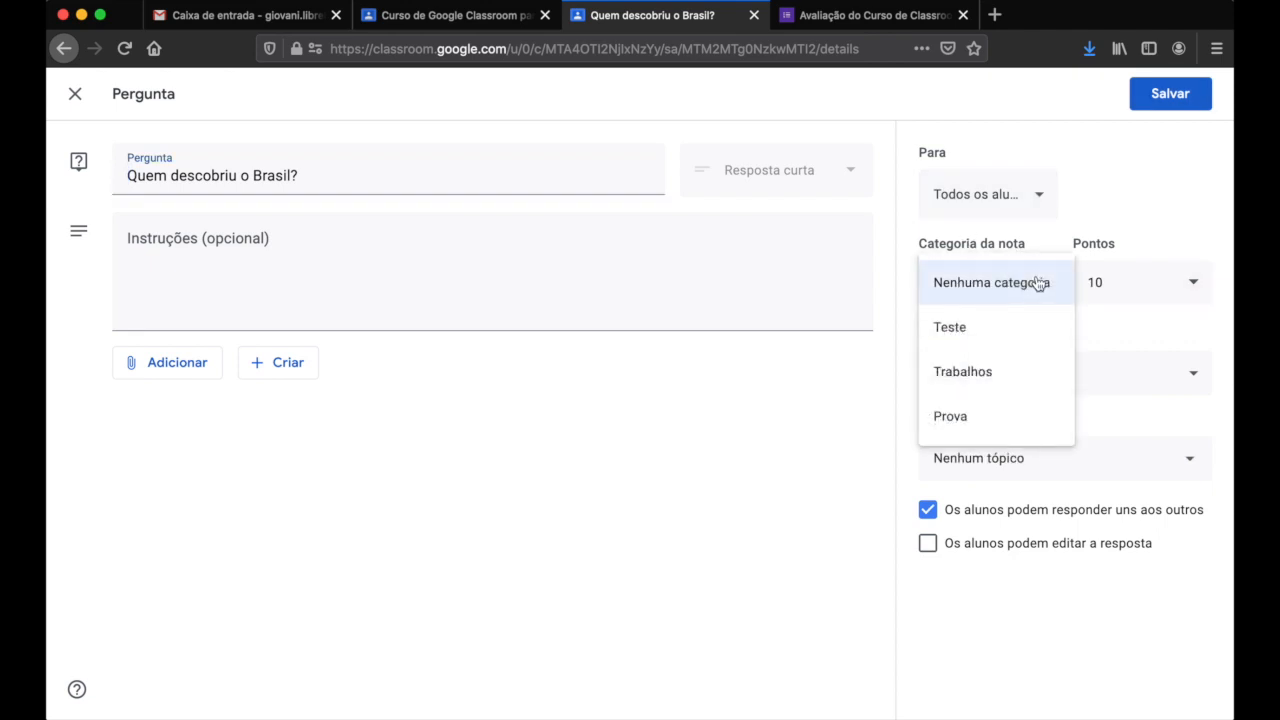
left_click(1000, 326)
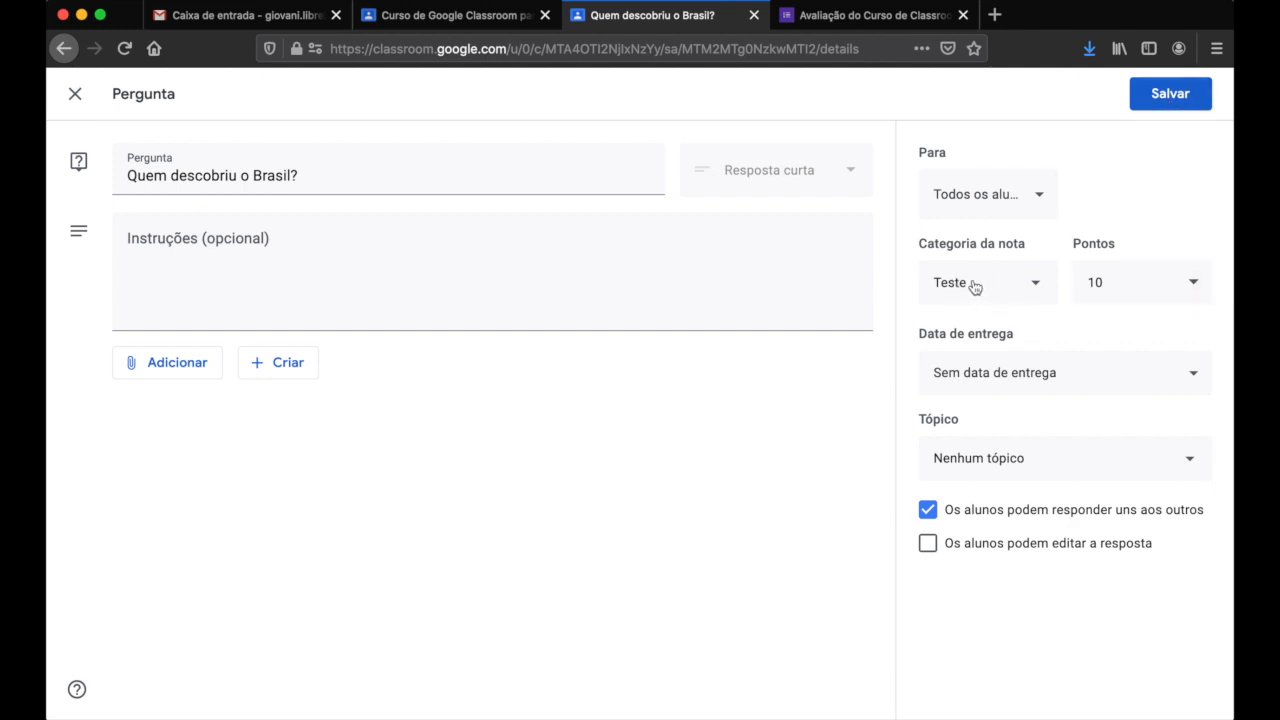
left_click(1165, 96)
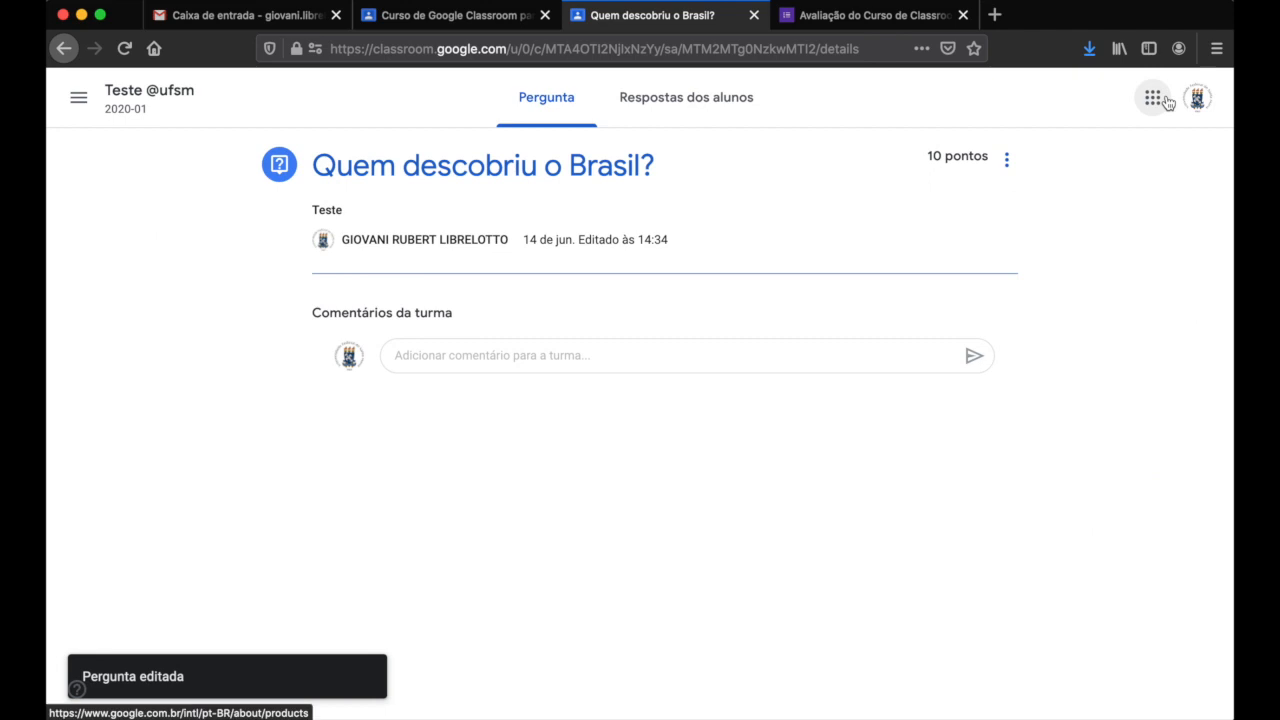
Step: Assign the activity "Envie uma imagem da bandeira do Brasil." to the Trabalhos grade category and save it
left_click(158, 100)
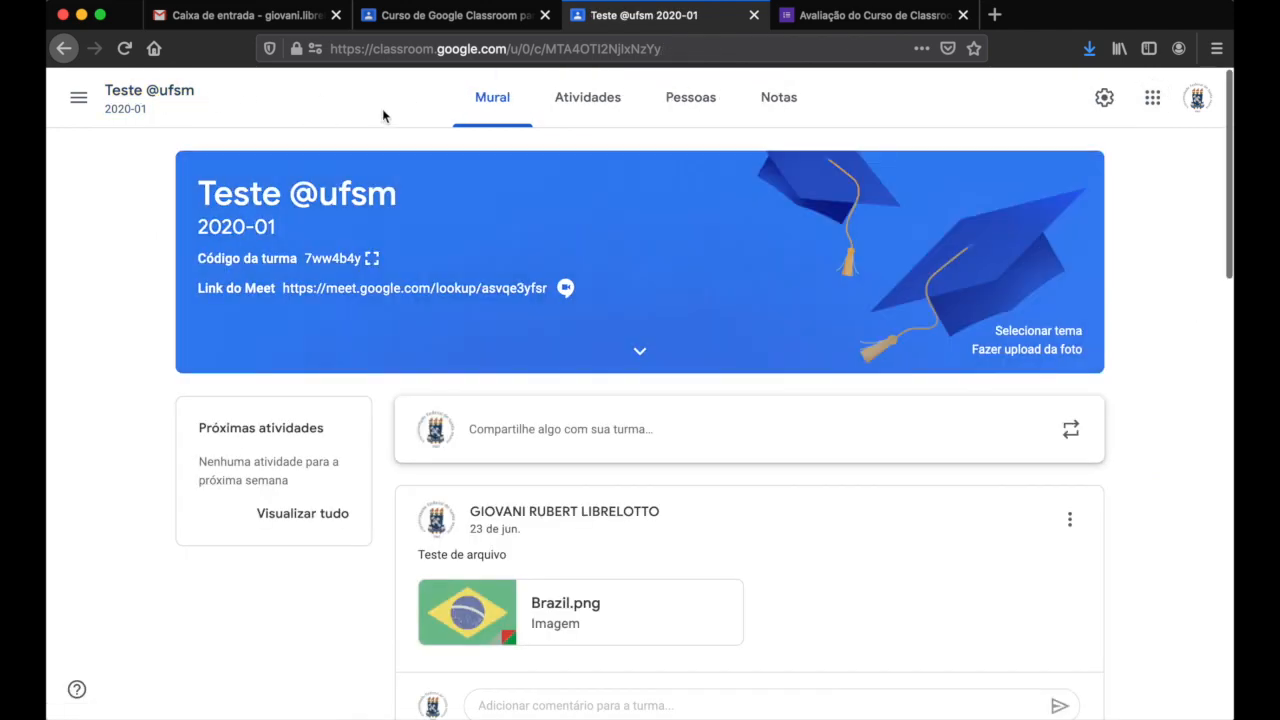
left_click(590, 102)
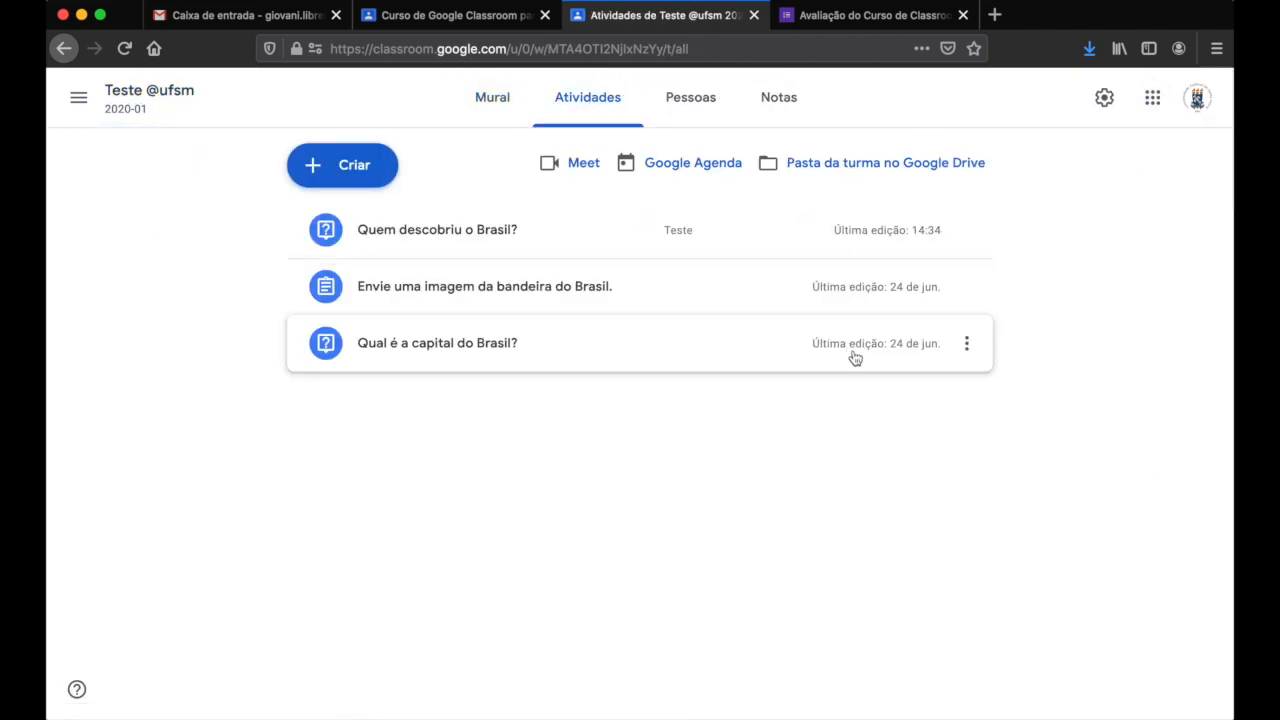
left_click(966, 289)
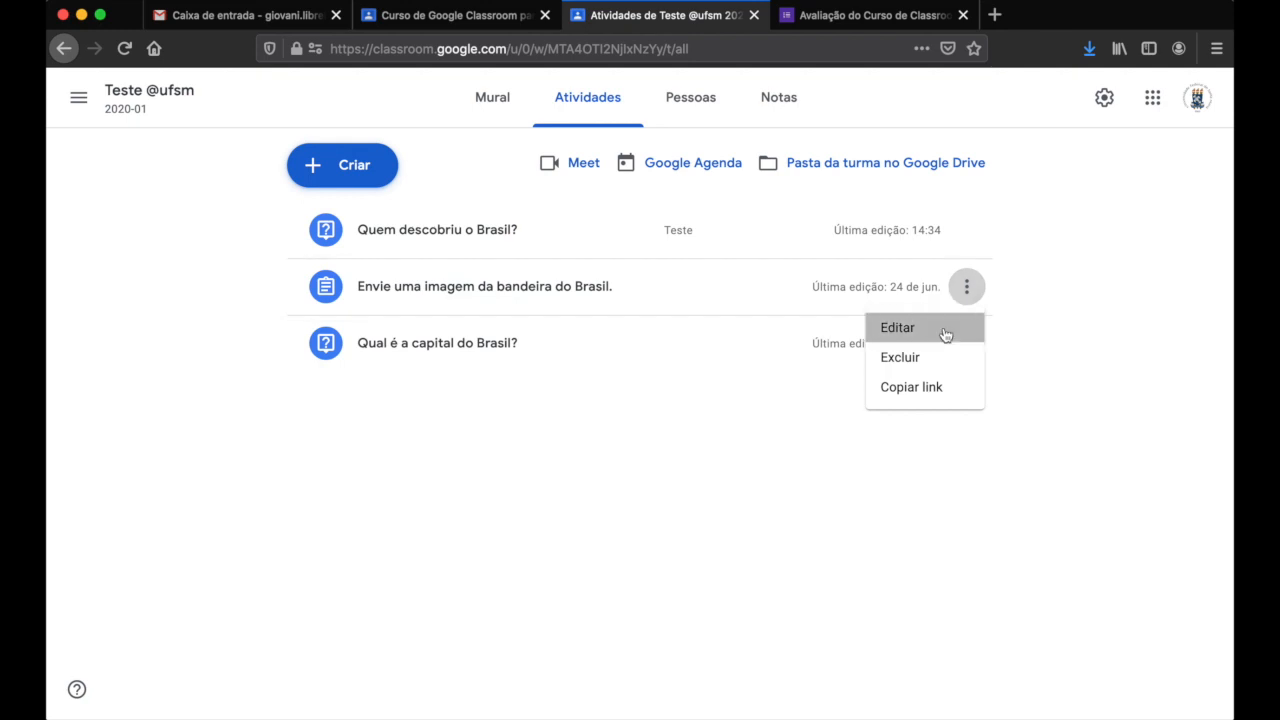
left_click(943, 330)
left_click(1029, 289)
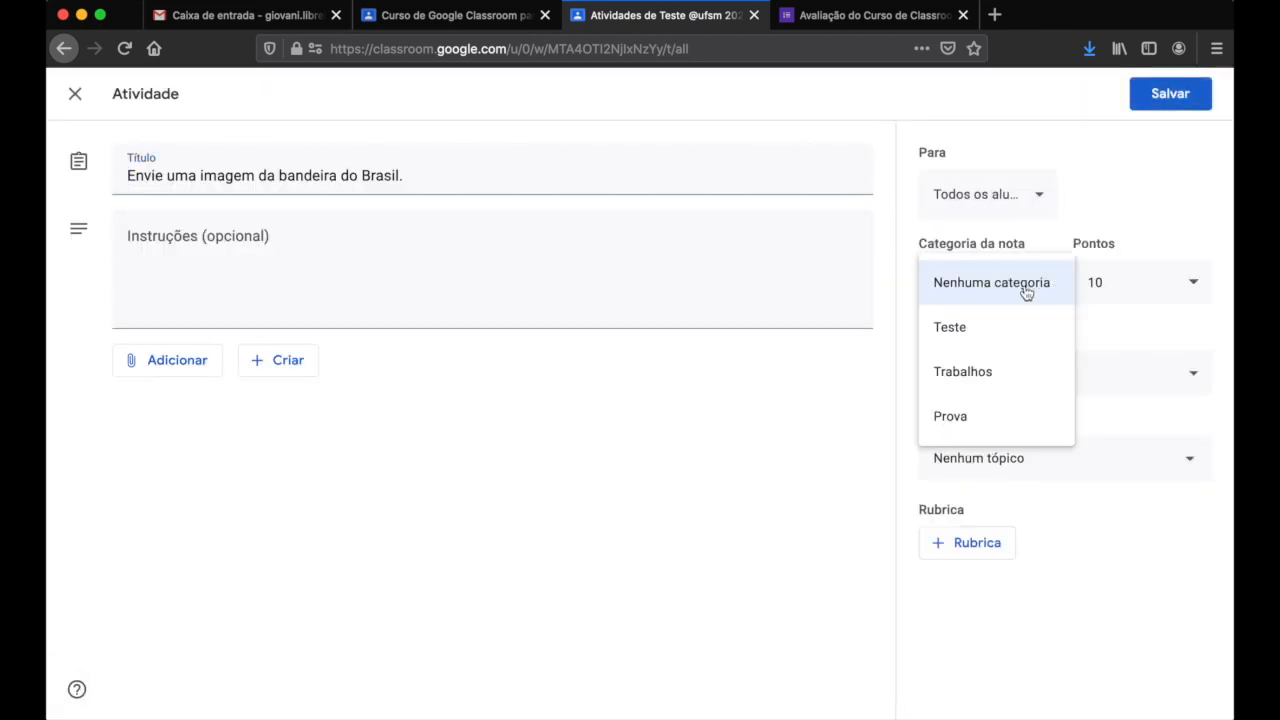
left_click(984, 378)
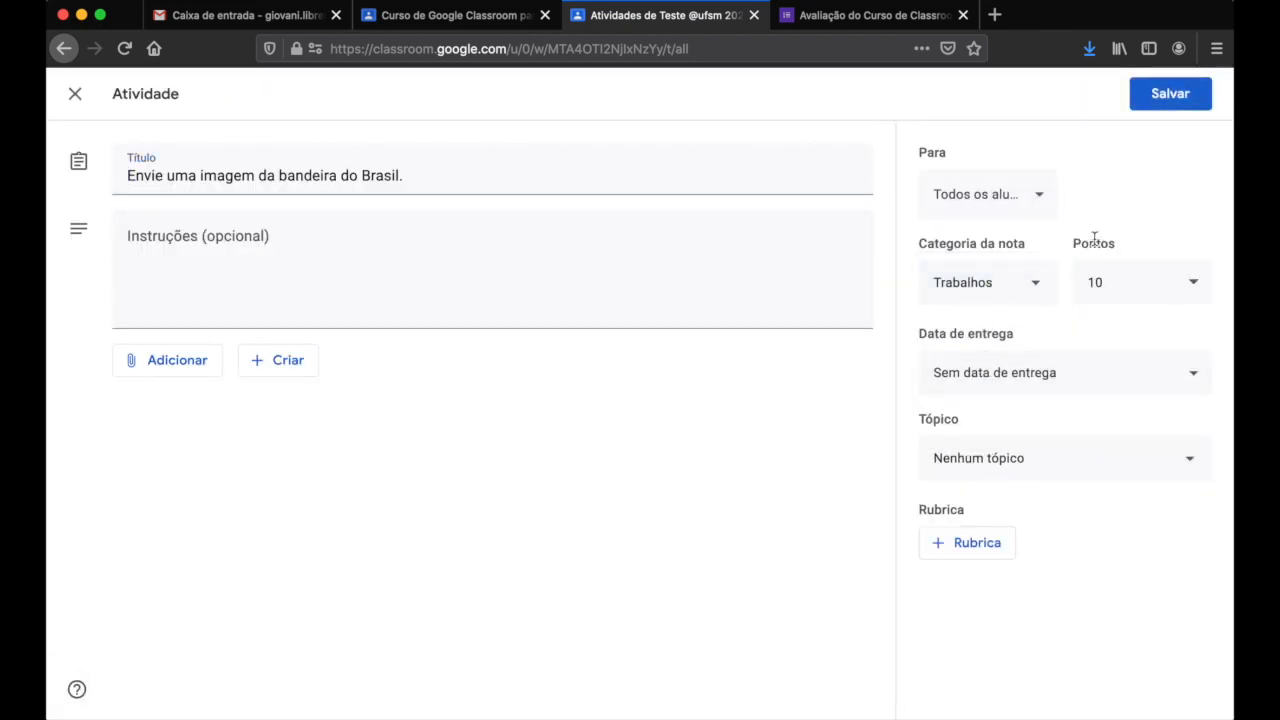
left_click(1164, 95)
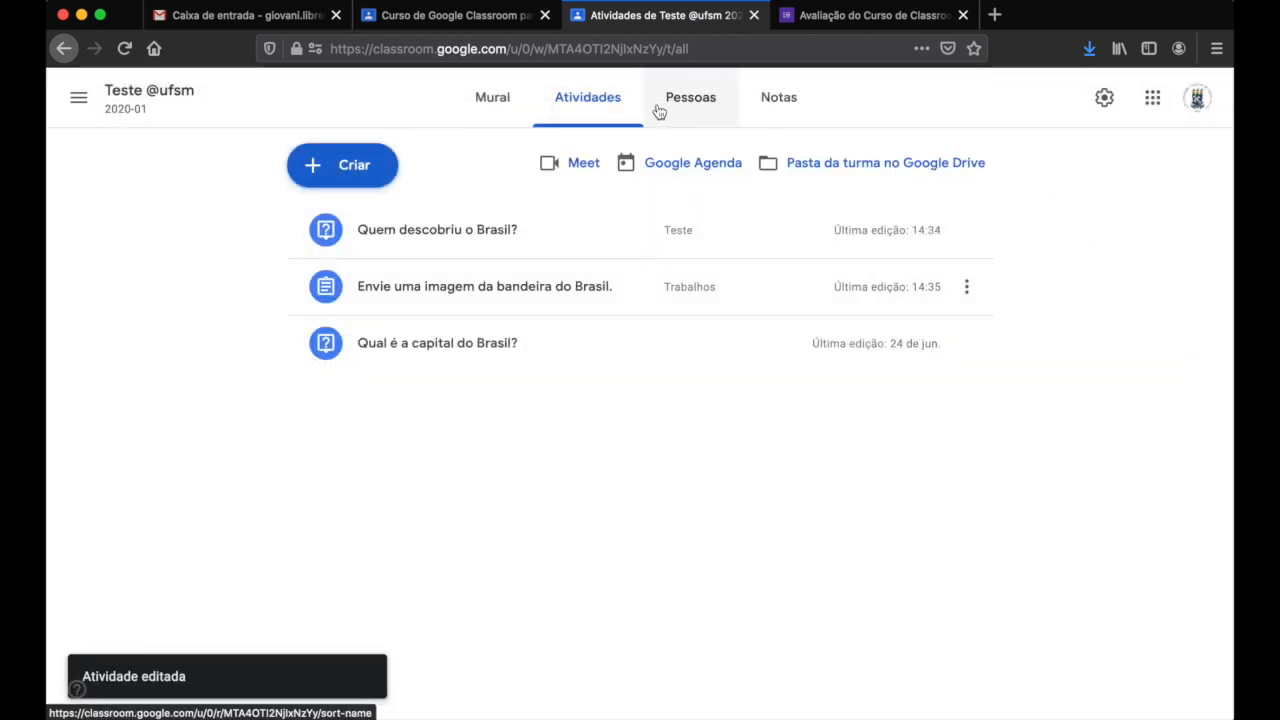
Step: Assign the question "Qual é a capital do Brasil?" to the Prova grade category and save it
left_click(966, 343)
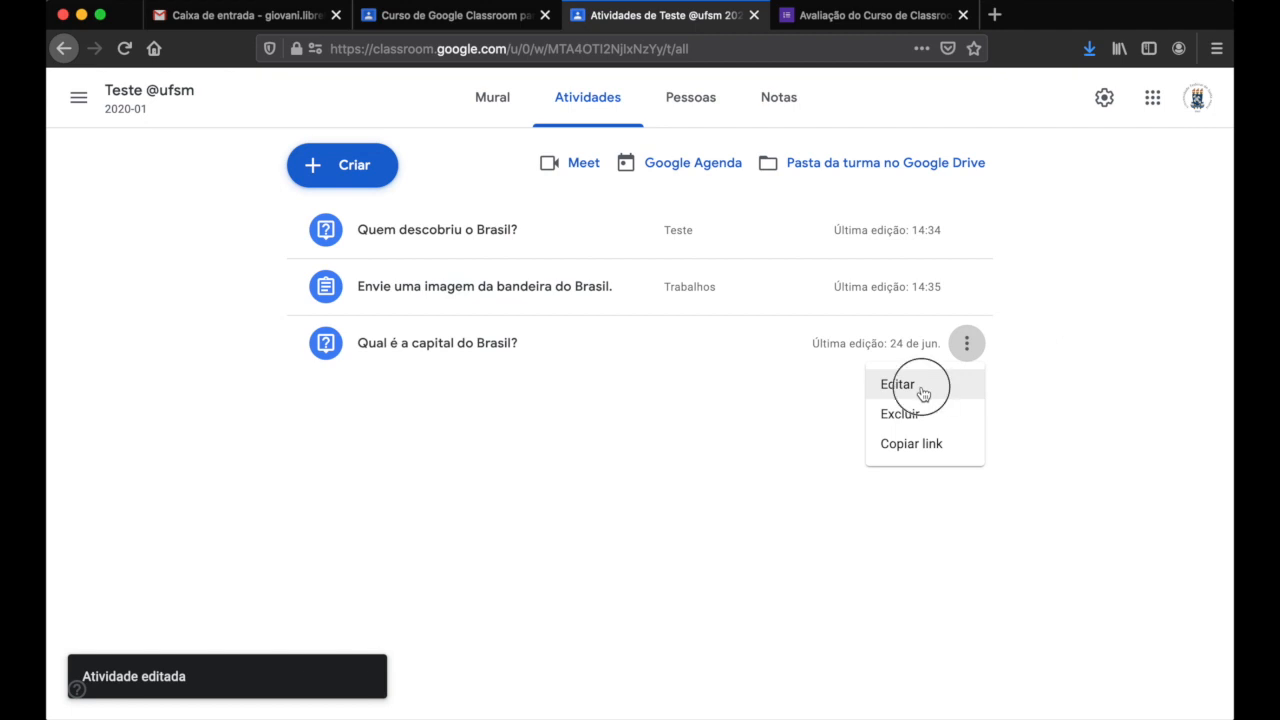
left_click(921, 386)
left_click(1036, 282)
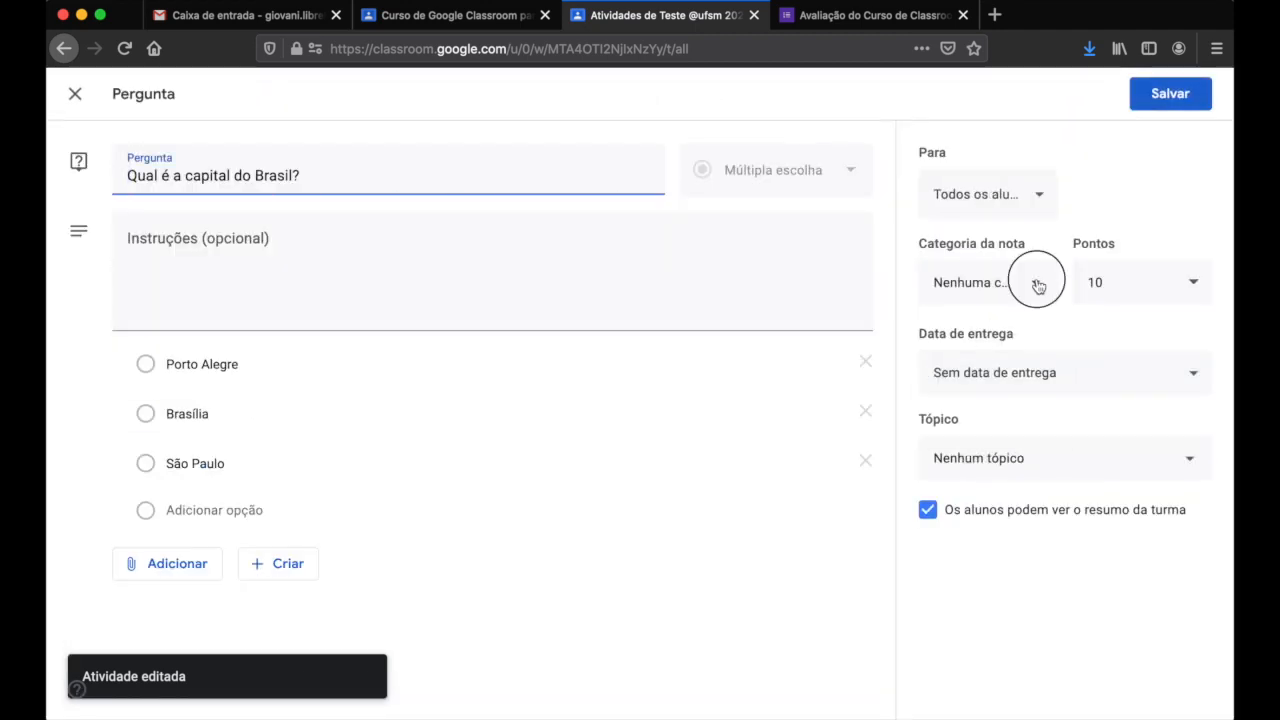
left_click(993, 420)
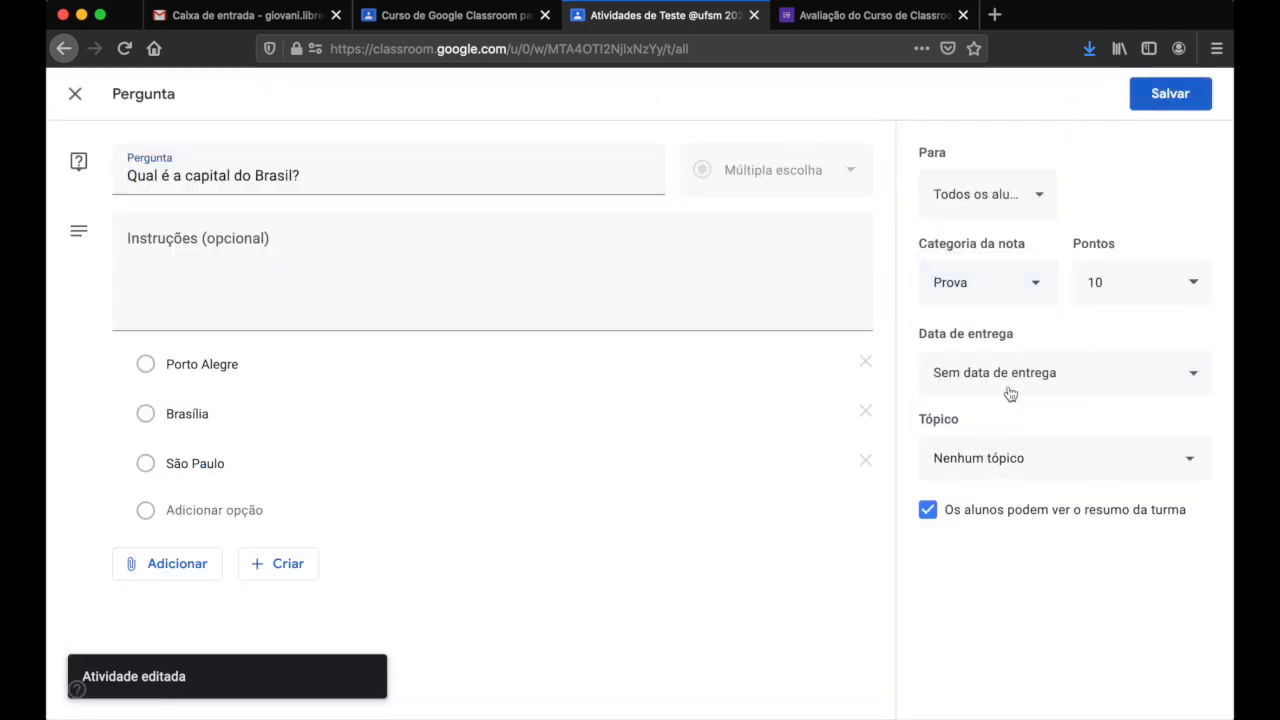
left_click(1177, 100)
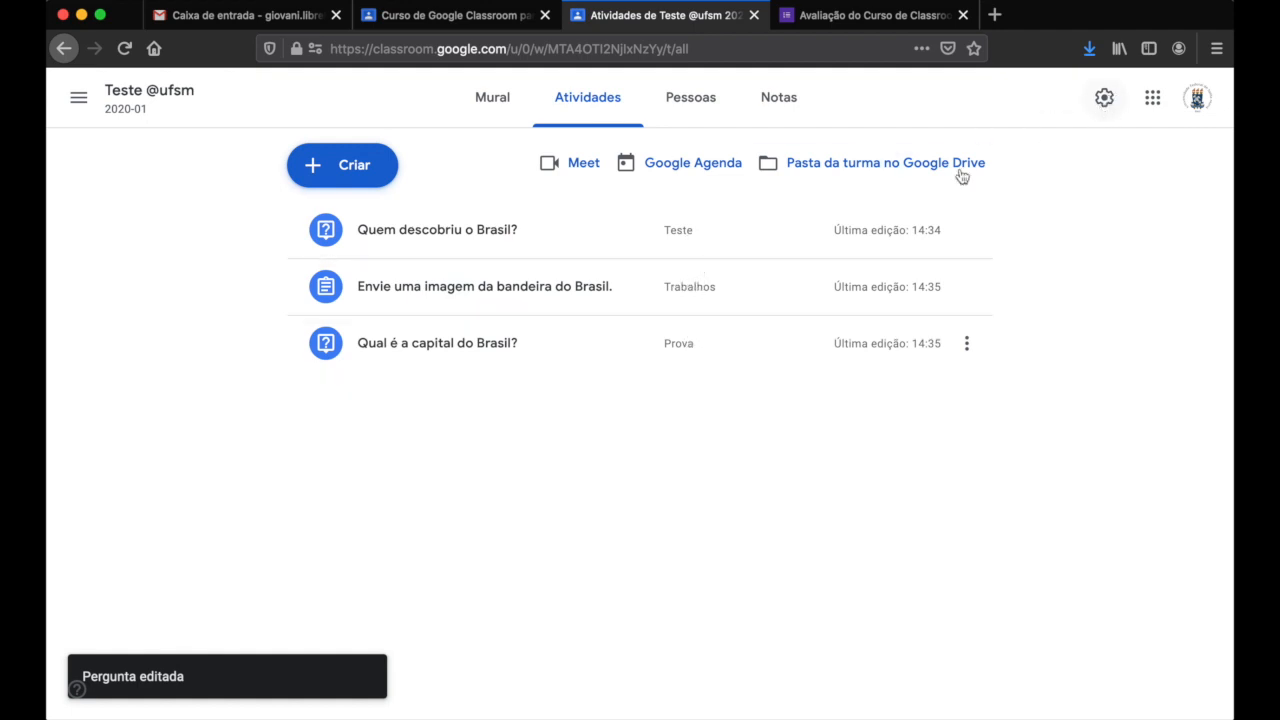
Step: Review the grade category percentages in the class settings and close them without changes
left_click(1099, 114)
scroll(1029, 363, "down", 10)
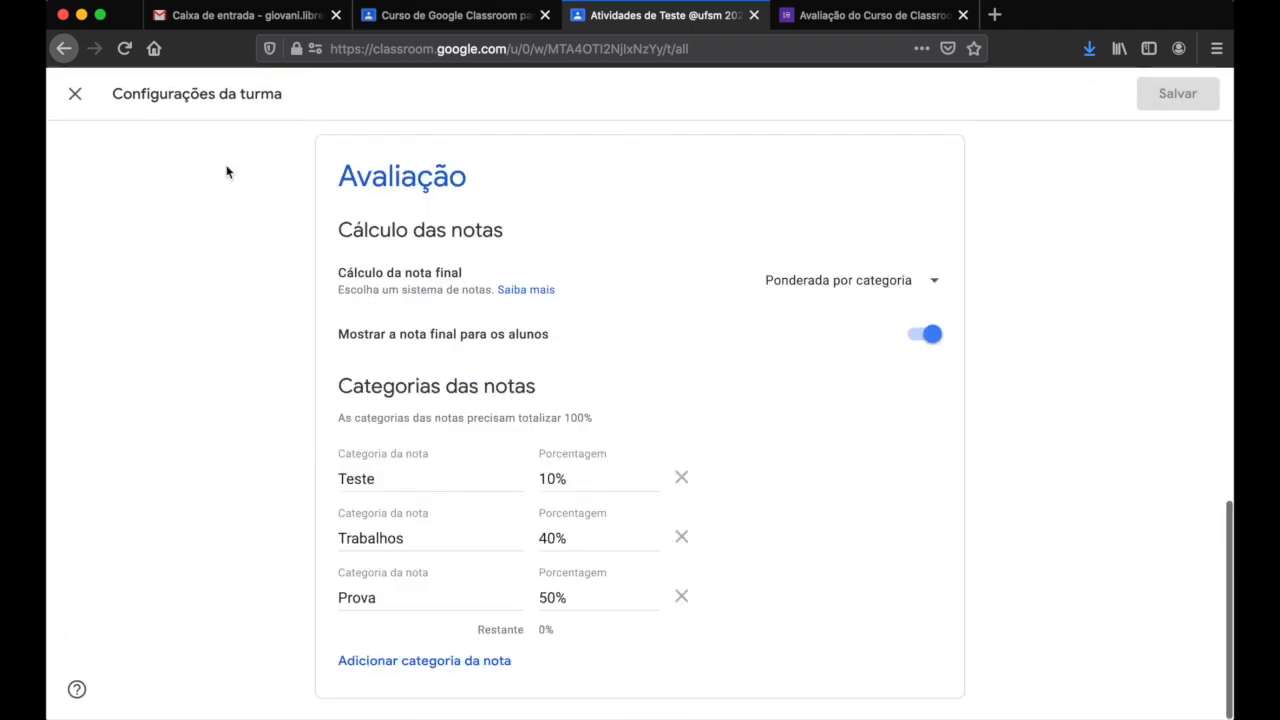
left_click(75, 96)
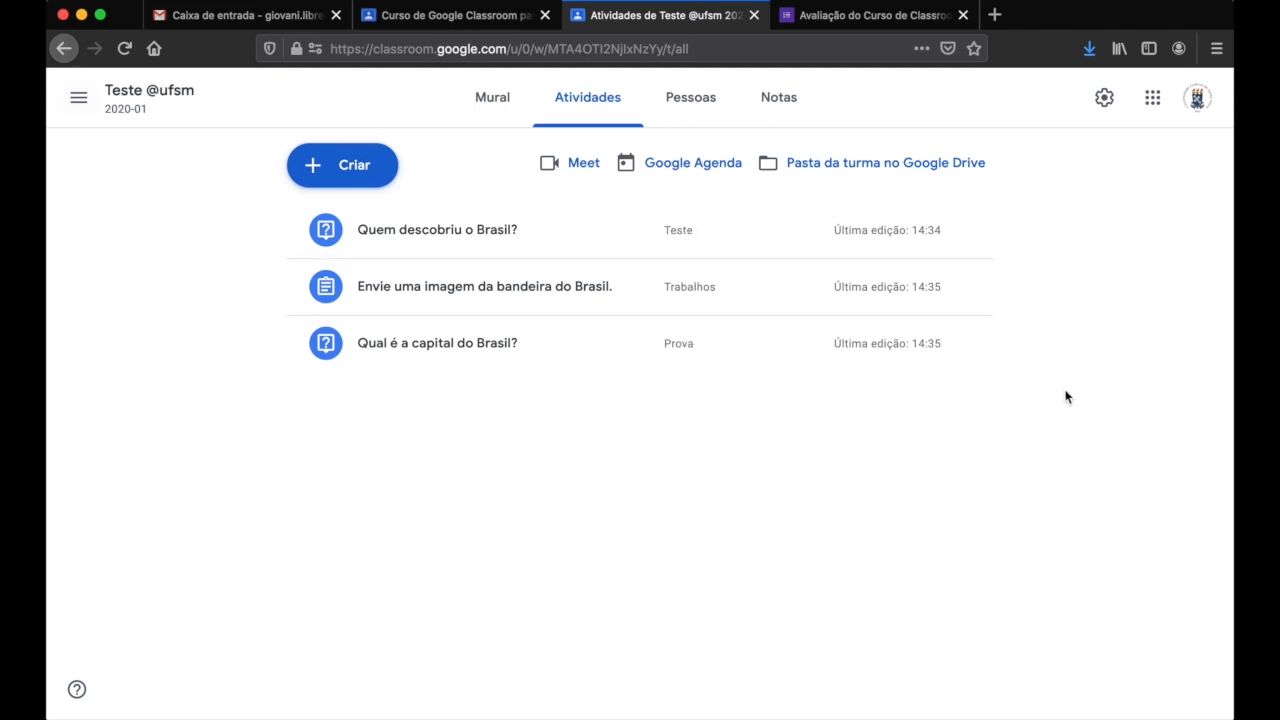
Step: Compare the students' overall grades in the class gradebook with the category weights in the class settings
left_click(770, 104)
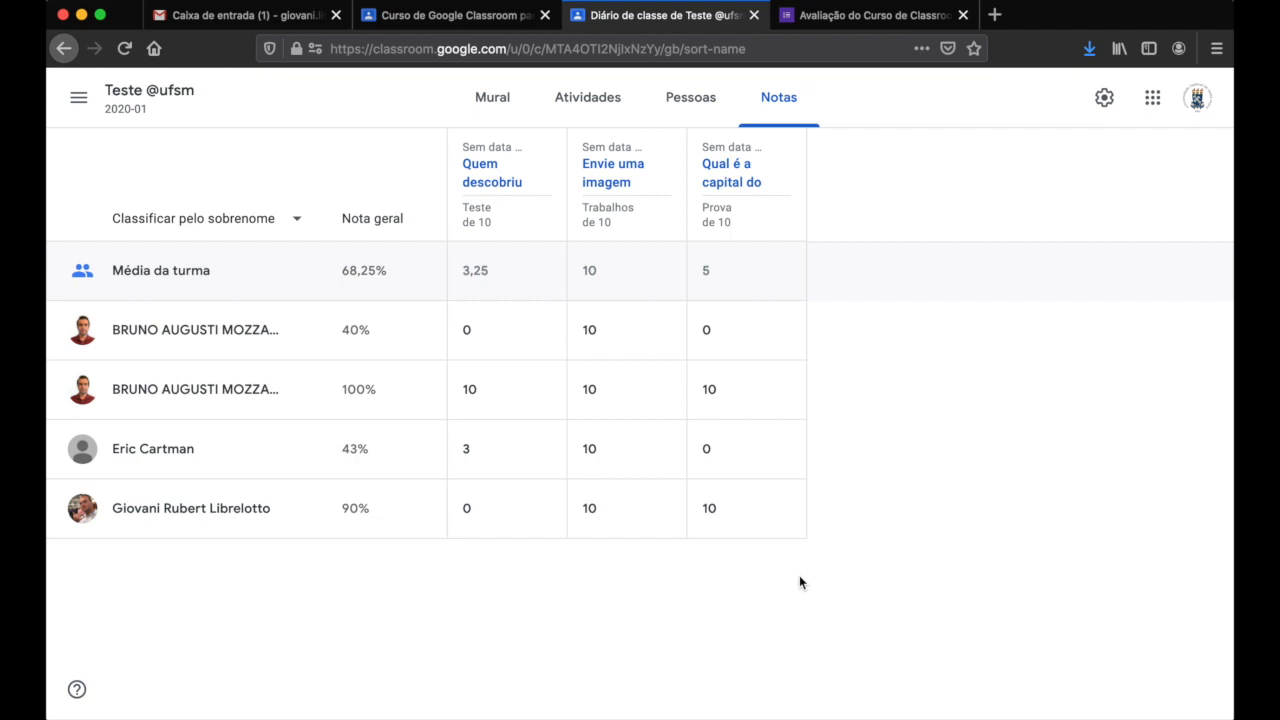
left_click(1103, 97)
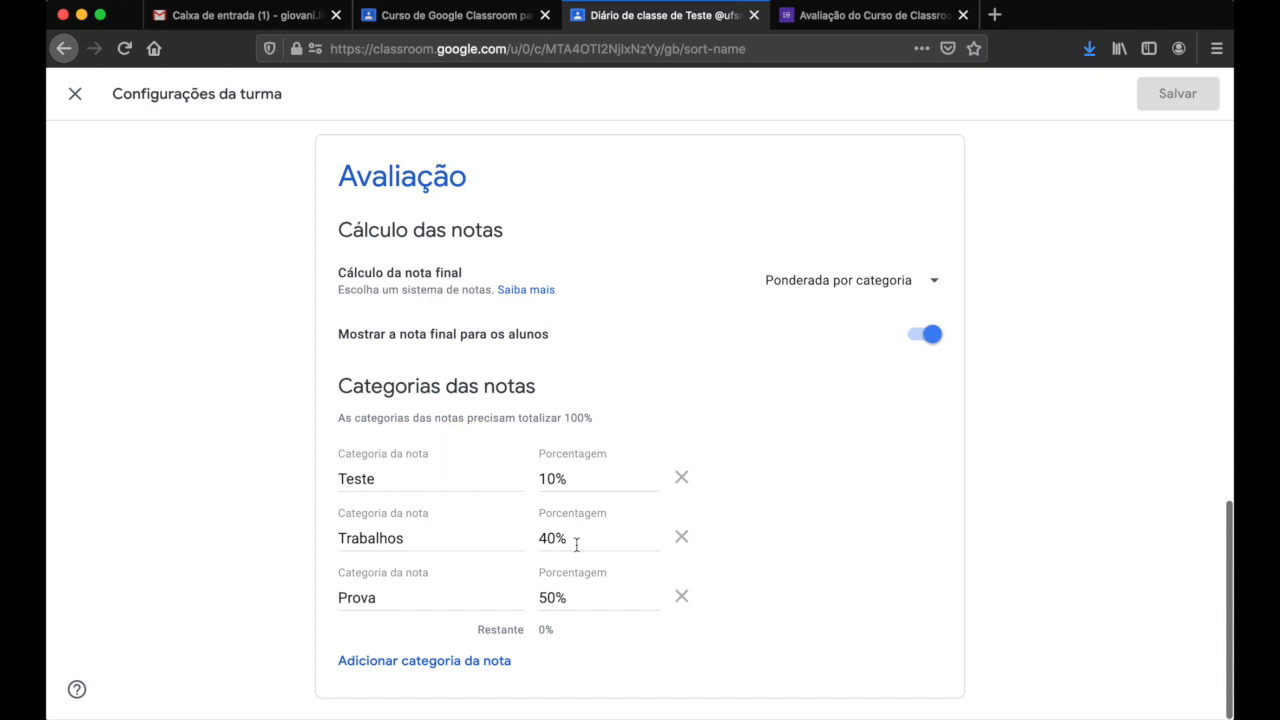
left_click(75, 96)
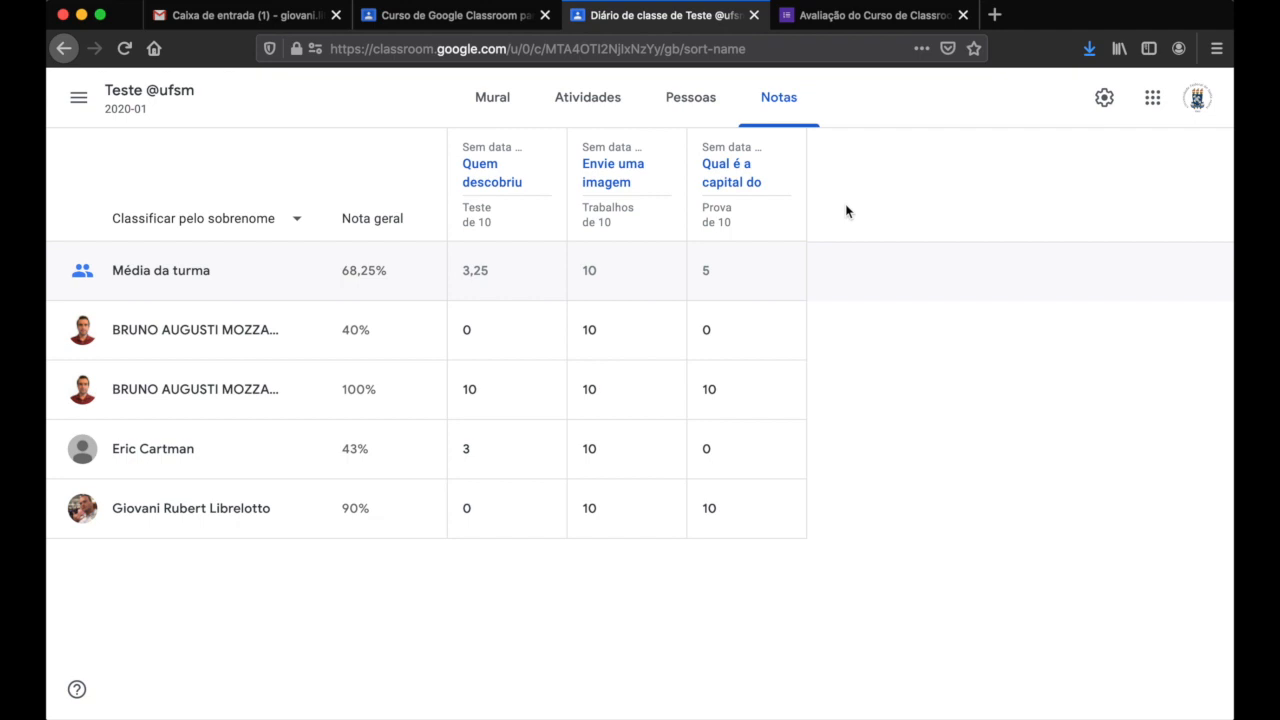
double_click(608, 206)
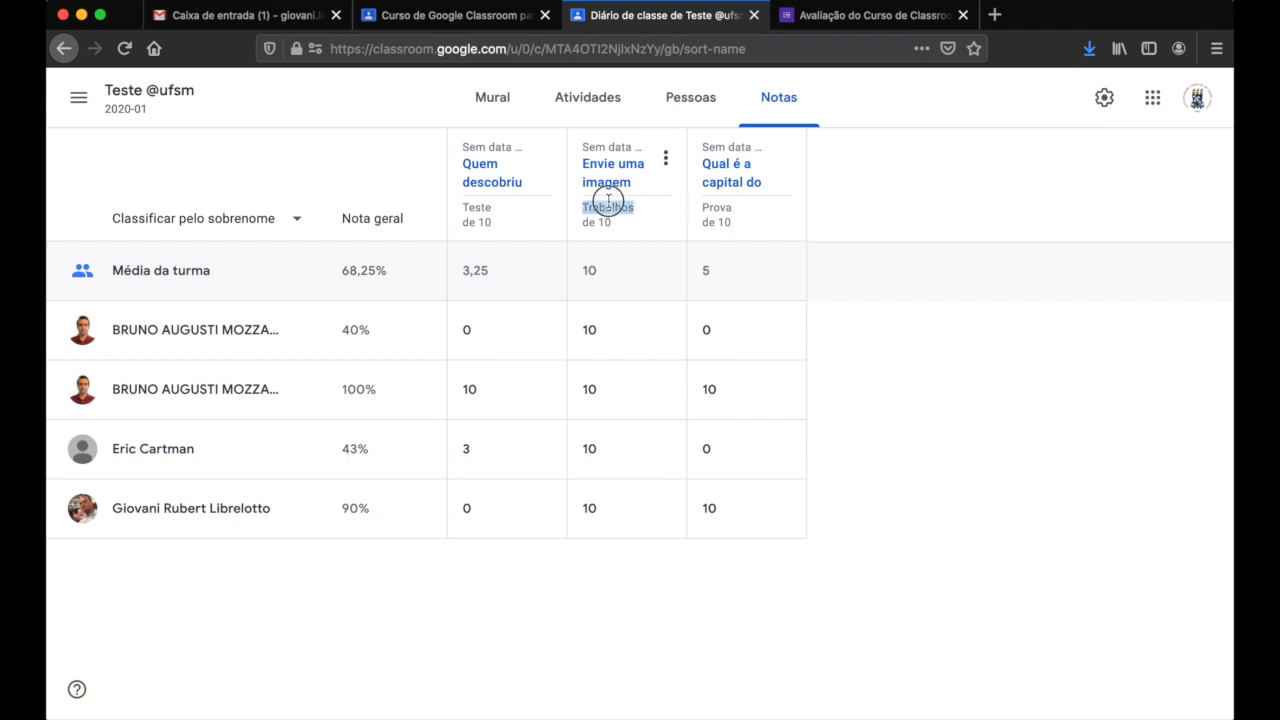
Step: Switch the final grade calculation in the class settings to Total de pontos
left_click(1113, 103)
scroll(1045, 398, "down", 10)
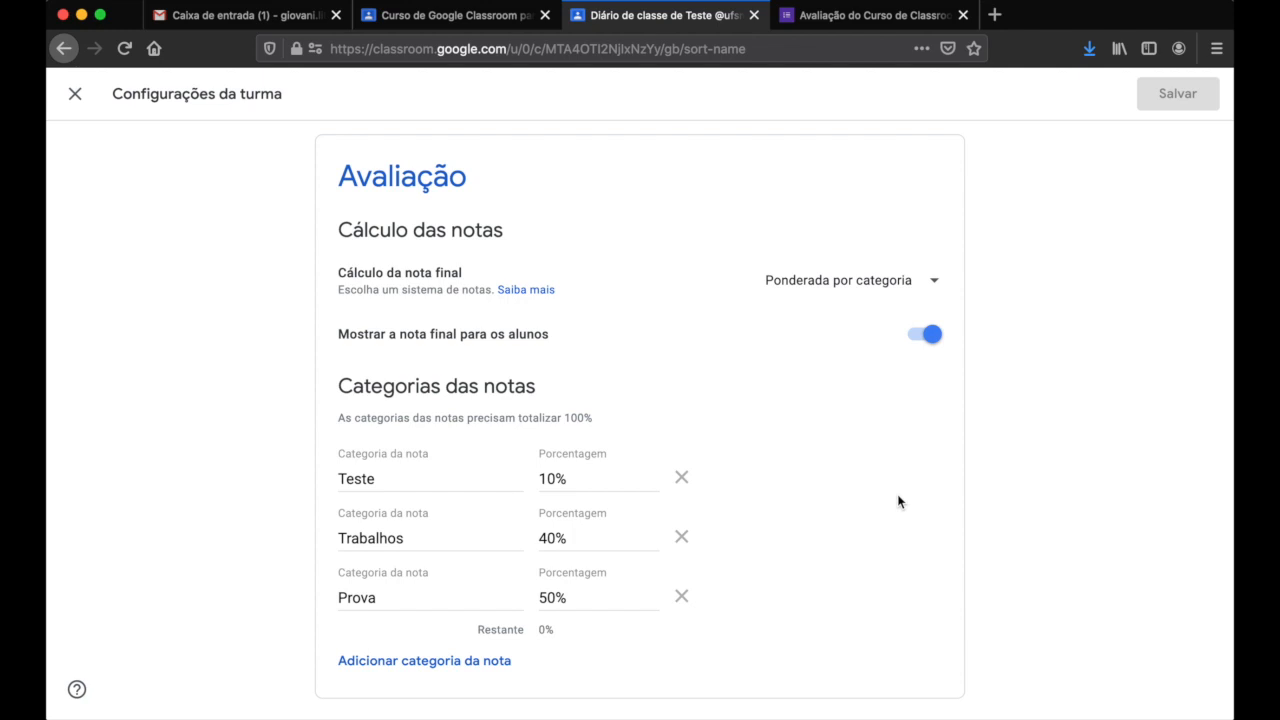
left_click(916, 283)
left_click(882, 240)
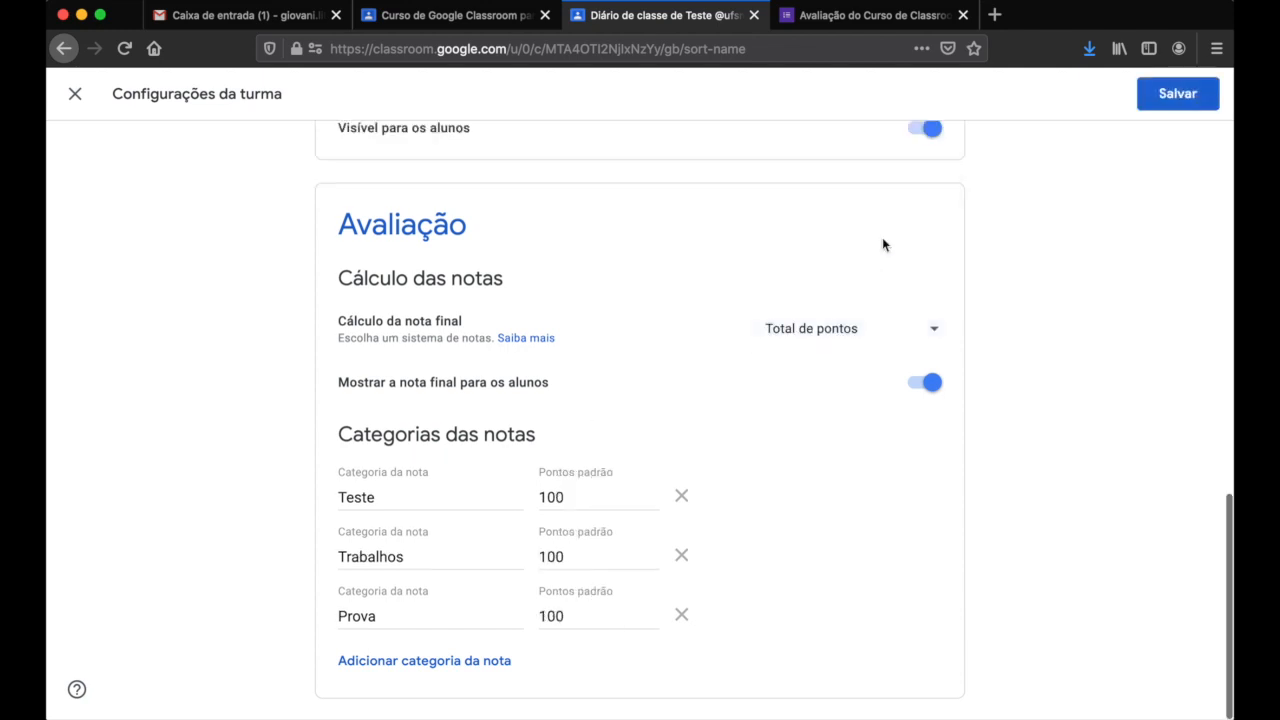
left_click(880, 340)
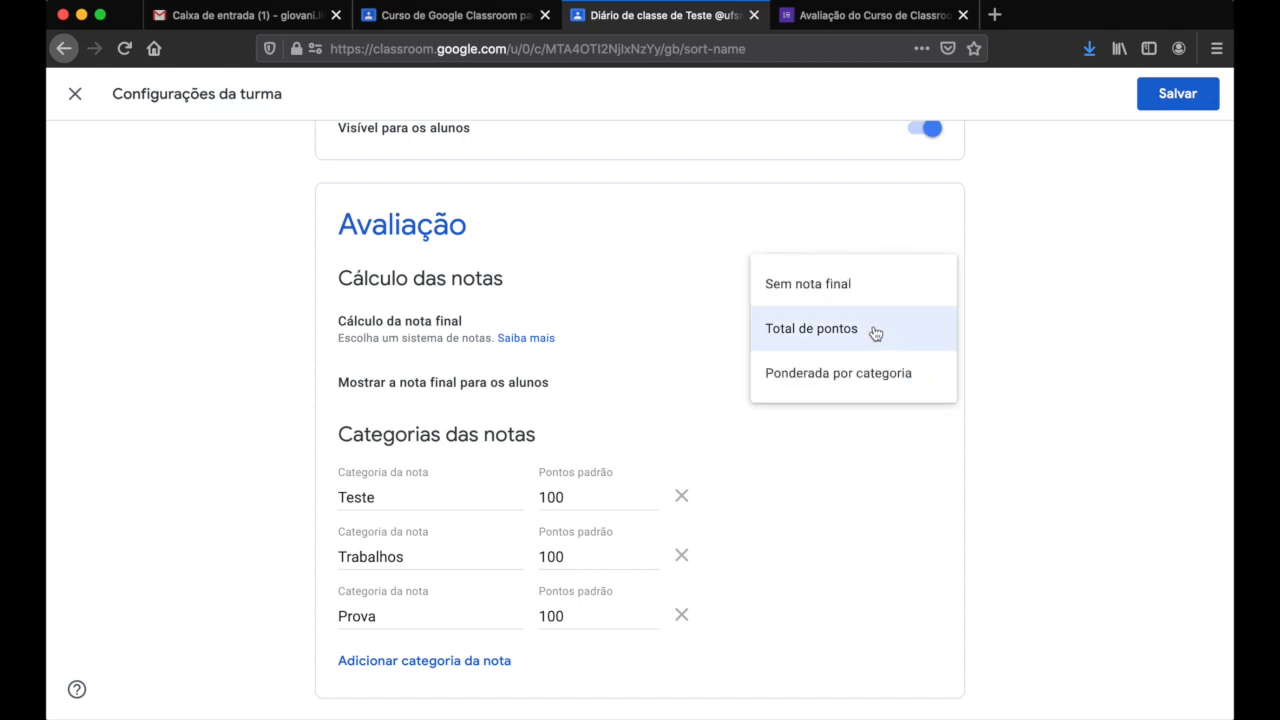
left_click(891, 334)
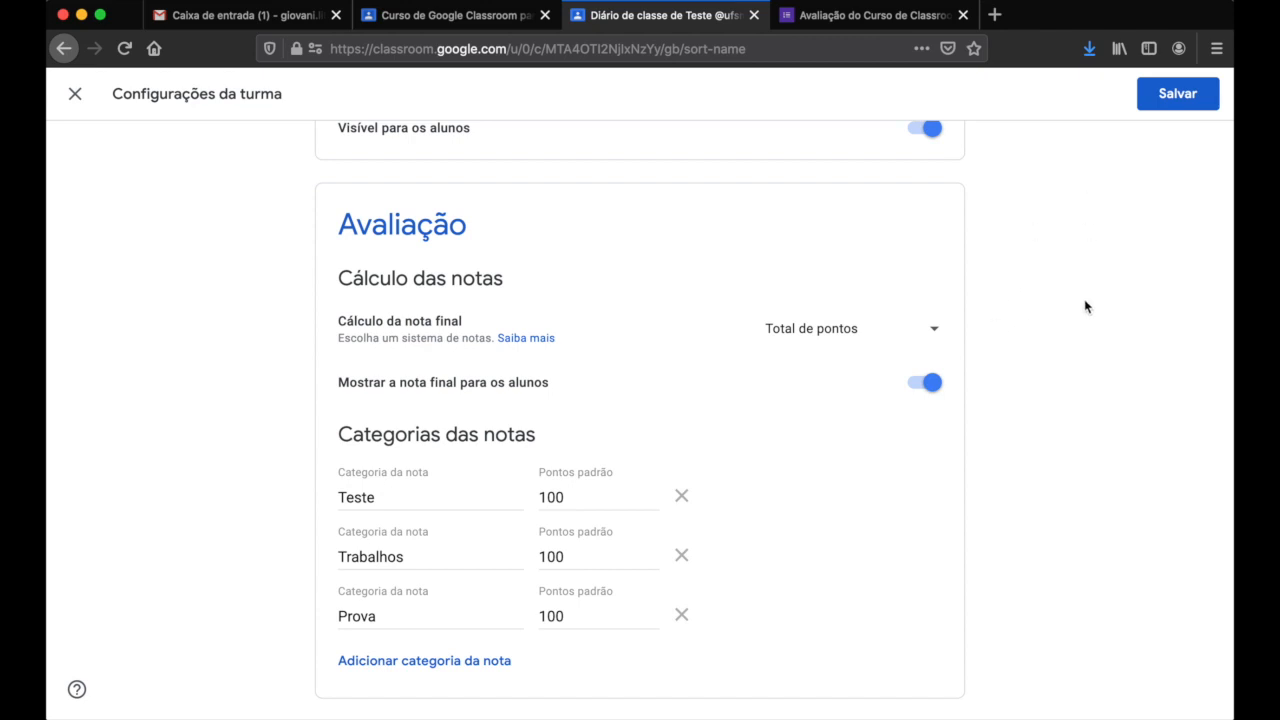
scroll(1086, 306, "up", 4)
scroll(1086, 306, "down", 4)
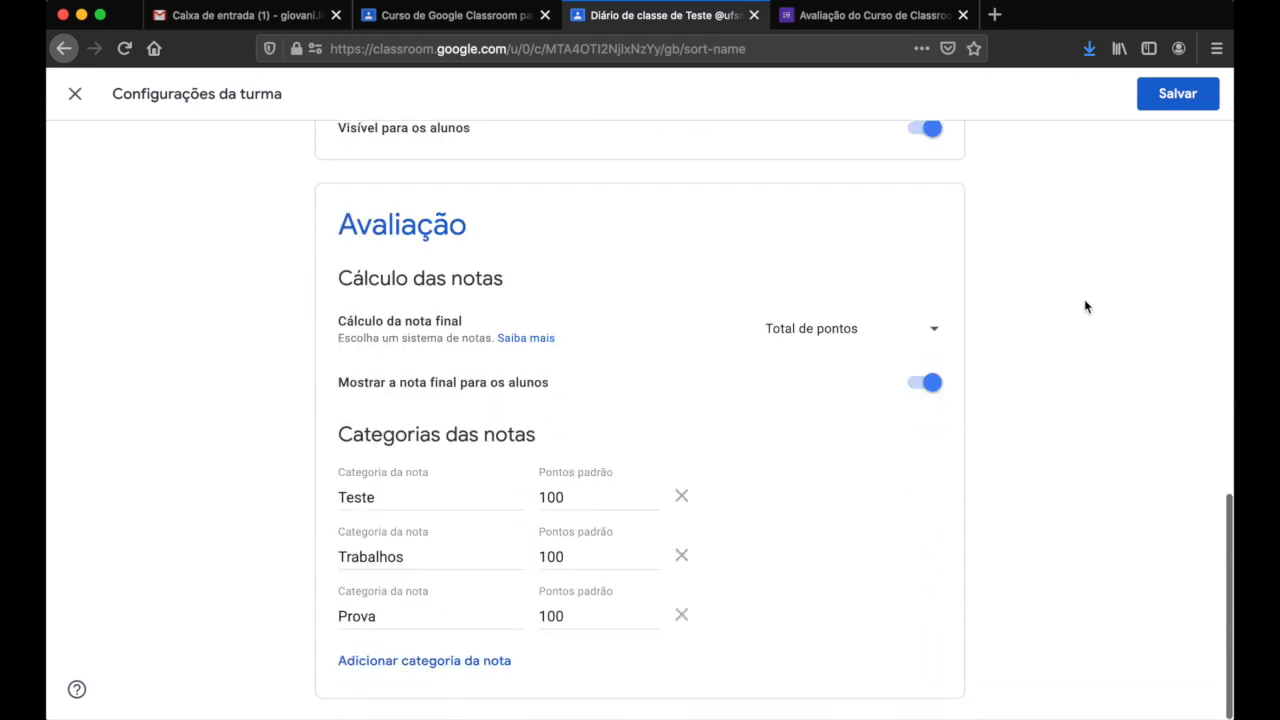